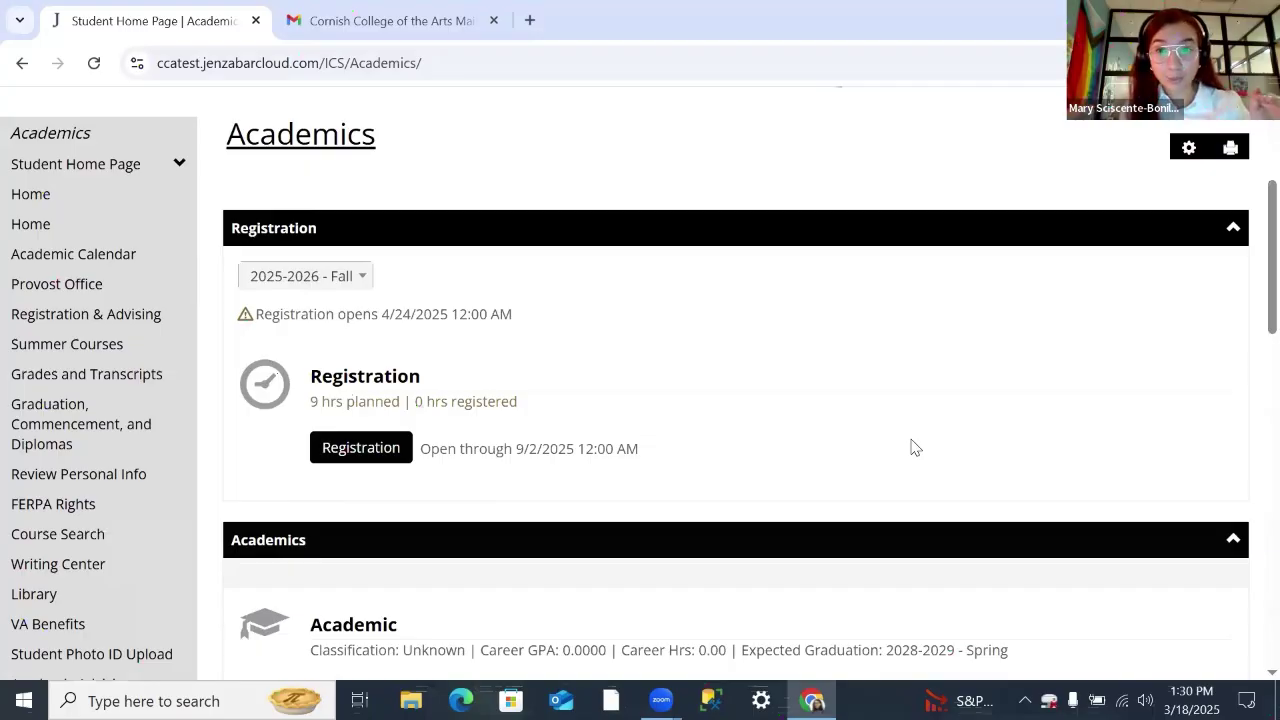
Open the student's academic plan from the Advising section of the Academics page.
scroll(913, 447, "down", 5)
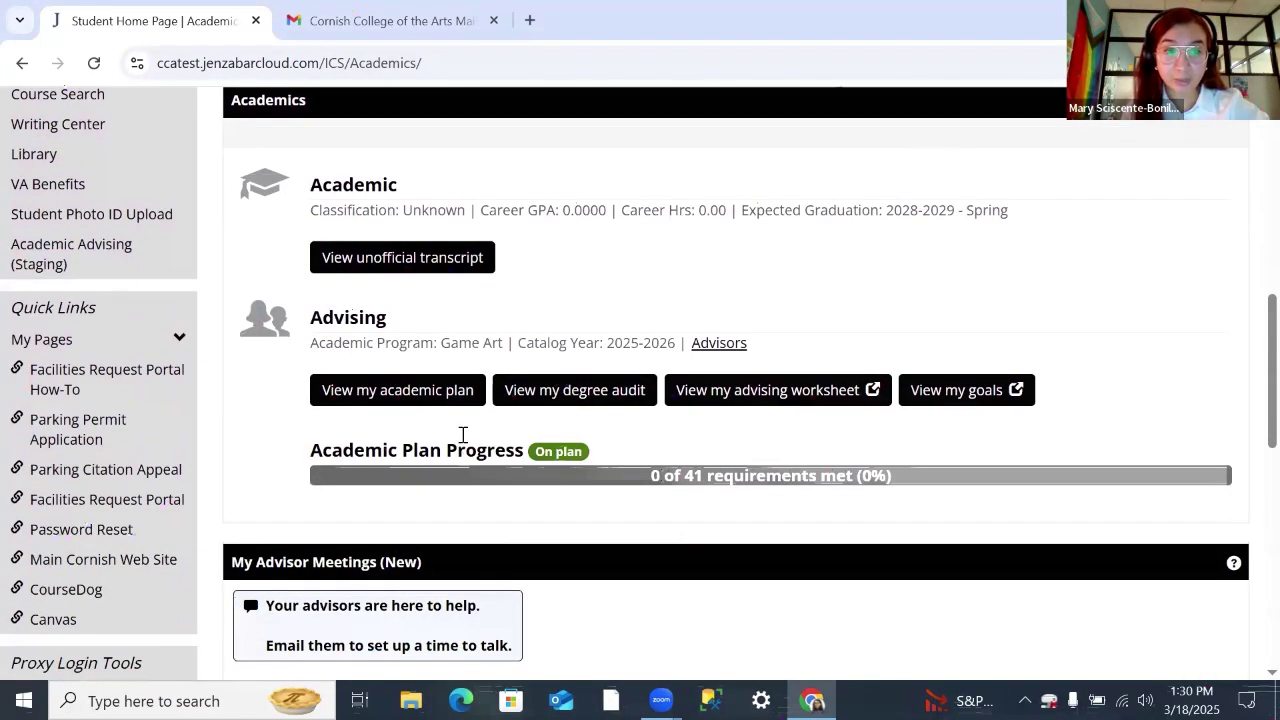
left_click(384, 392)
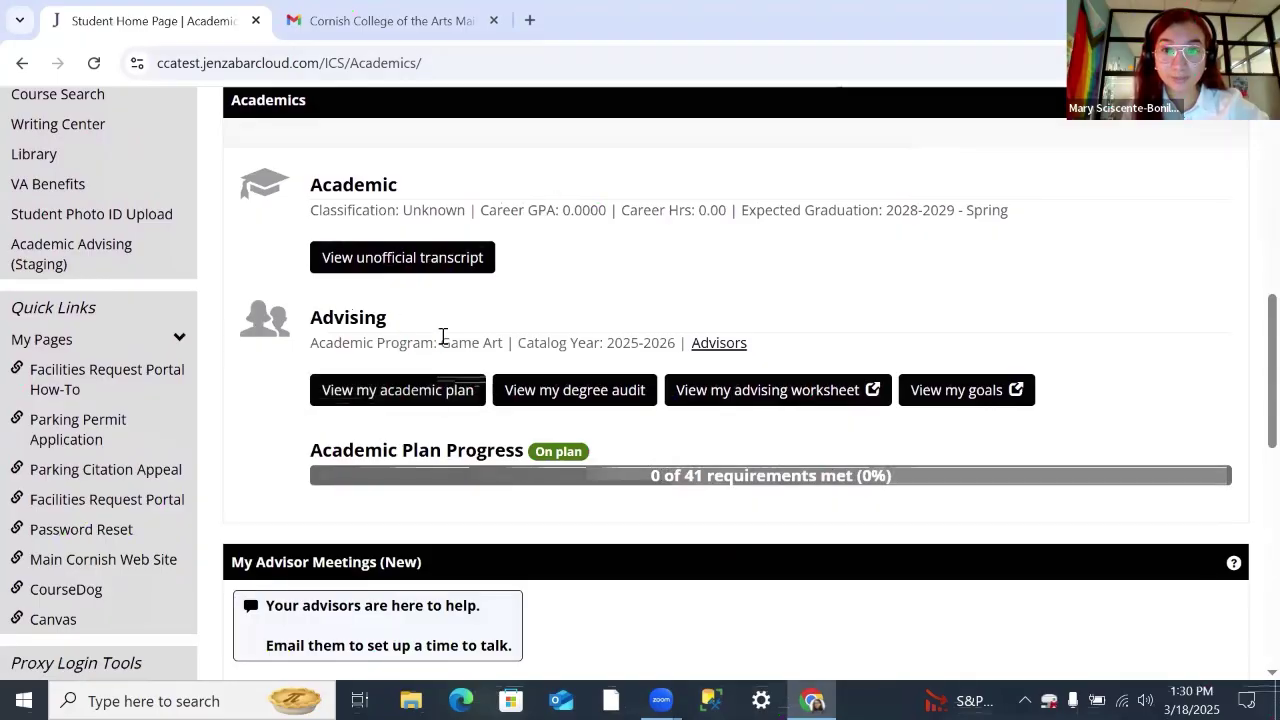
scroll(443, 337, "up", 3)
scroll(443, 337, "down", 3)
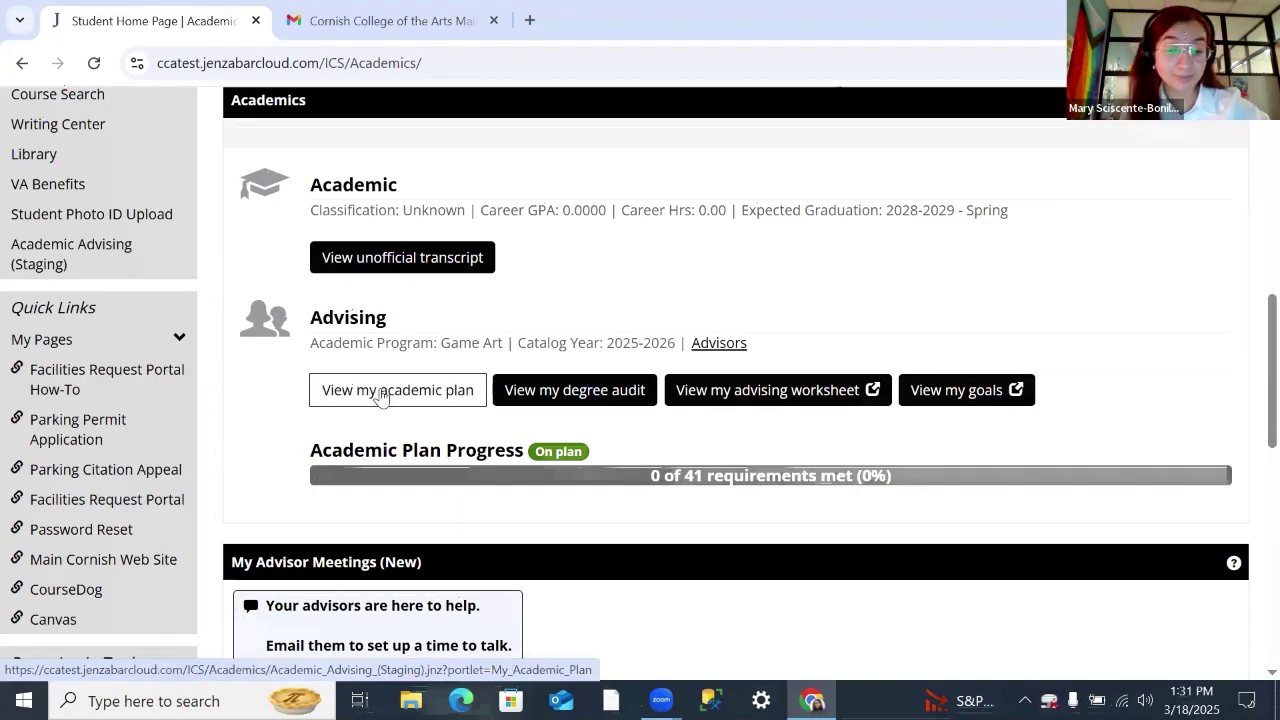
left_click(380, 394)
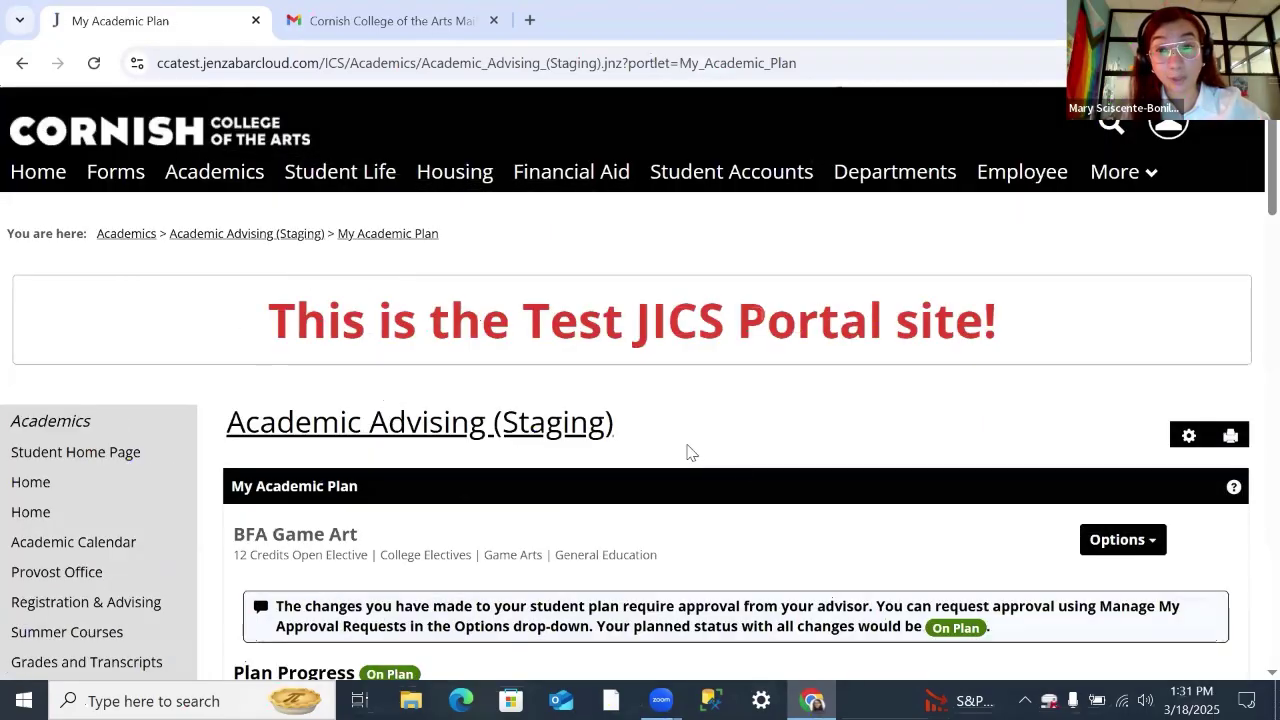
Examine the BFA Game Art plan's progress and its term-by-term requirements from 2025-2026 through 2028-2029.
scroll(737, 470, "down", 3)
scroll(737, 470, "down", 1)
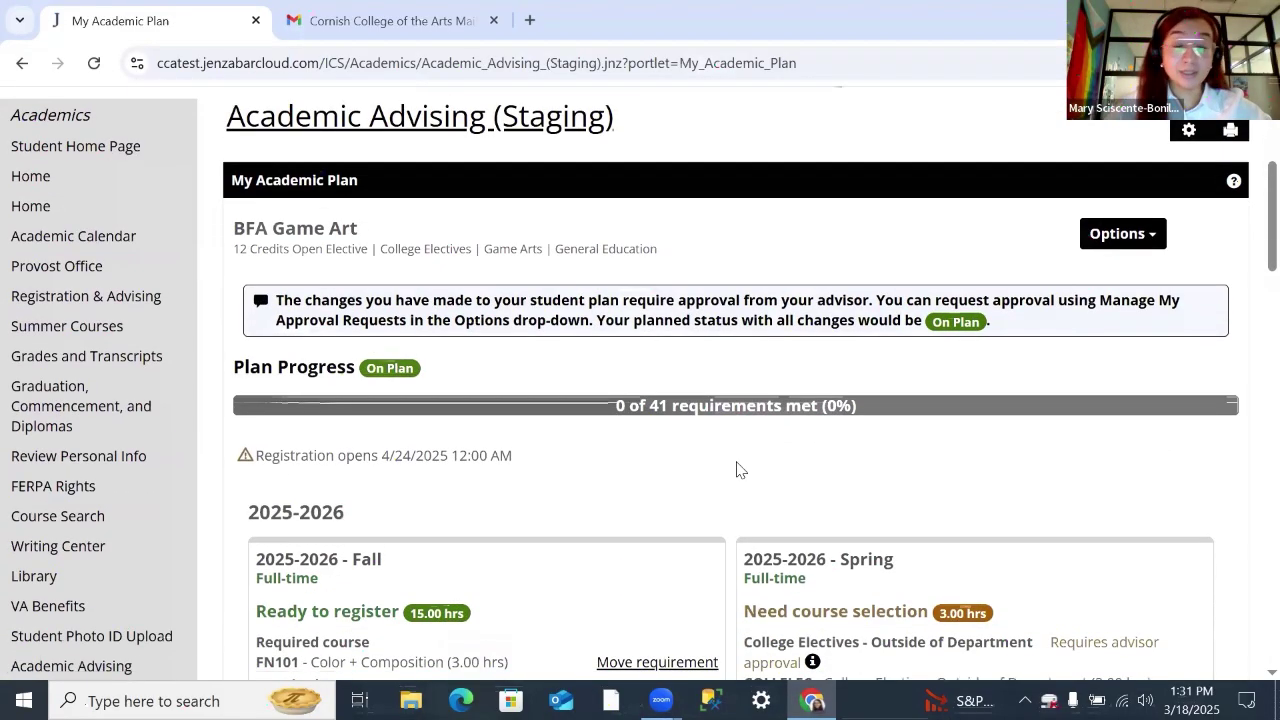
triple_click(688, 408)
left_click(697, 474)
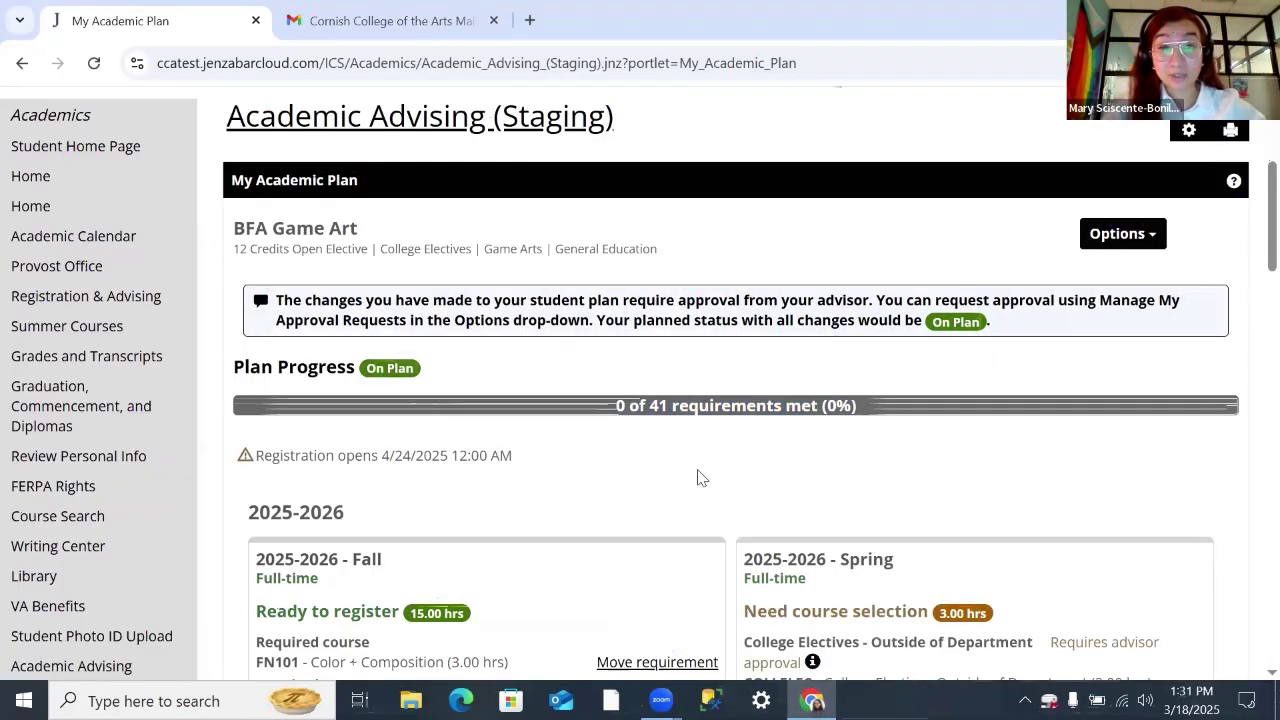
scroll(700, 477, "down", 4)
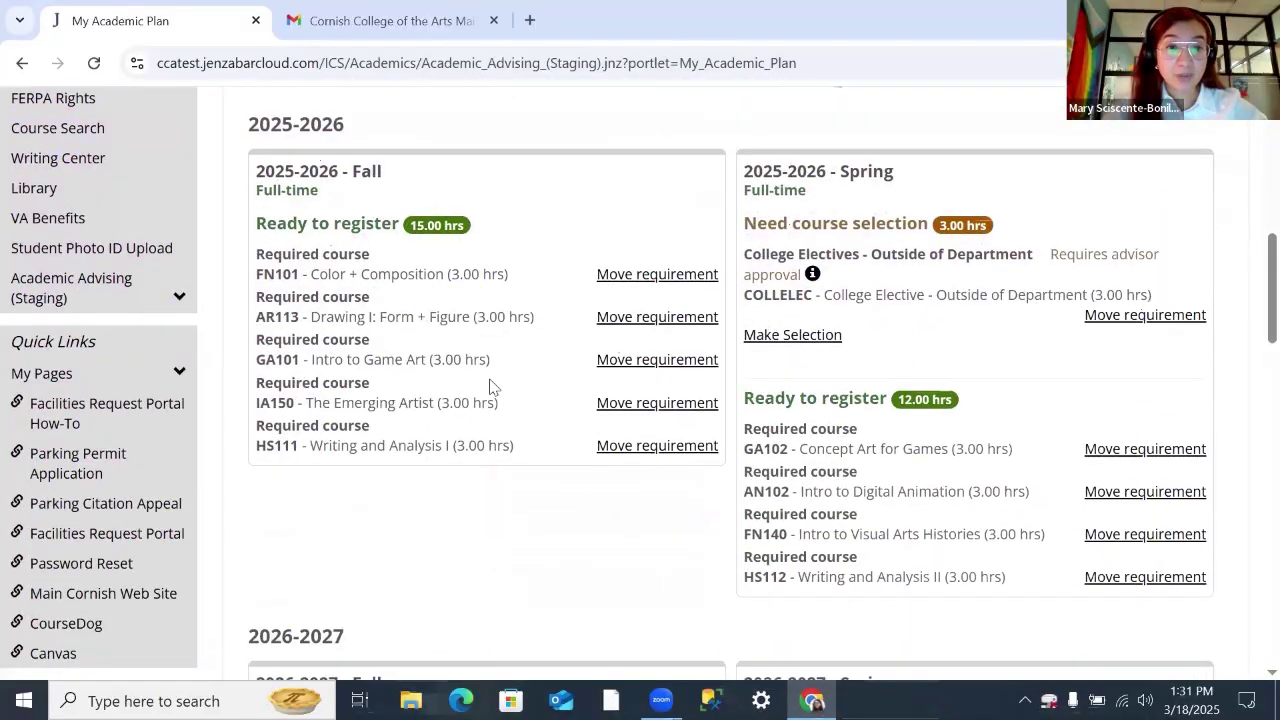
scroll(846, 443, "up", 1)
scroll(849, 441, "down", 8)
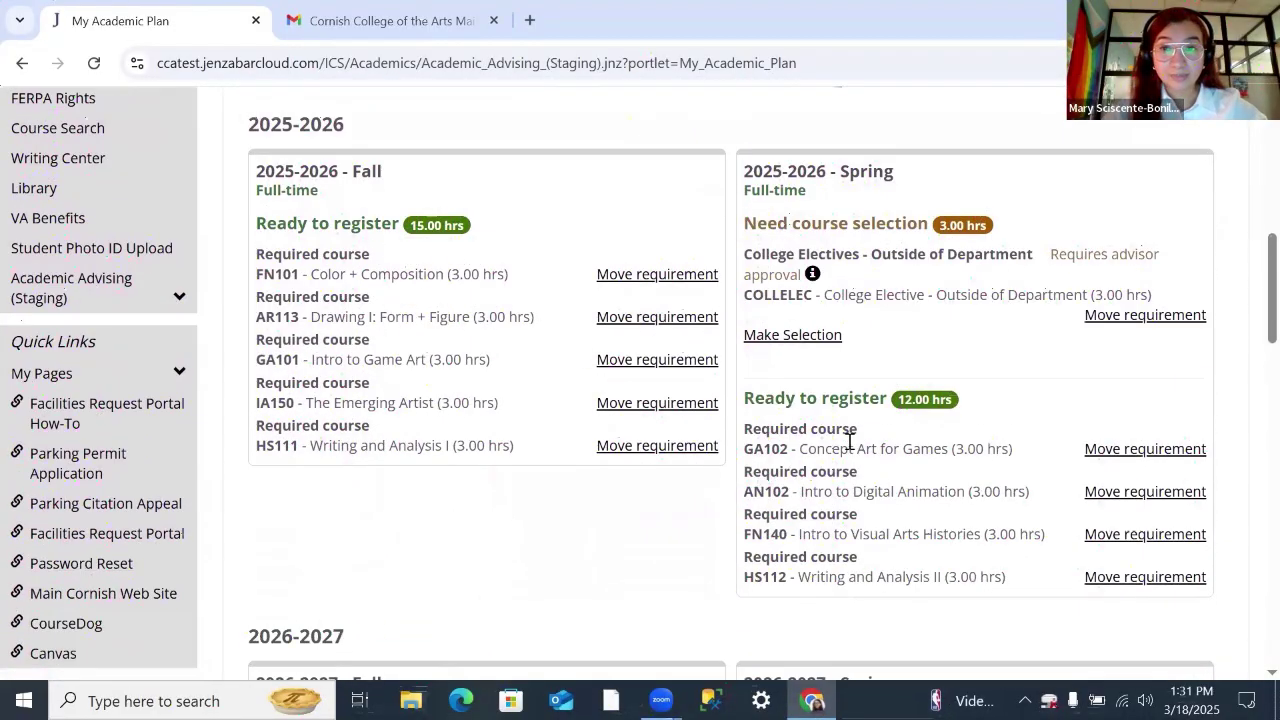
scroll(849, 447, "down", 9)
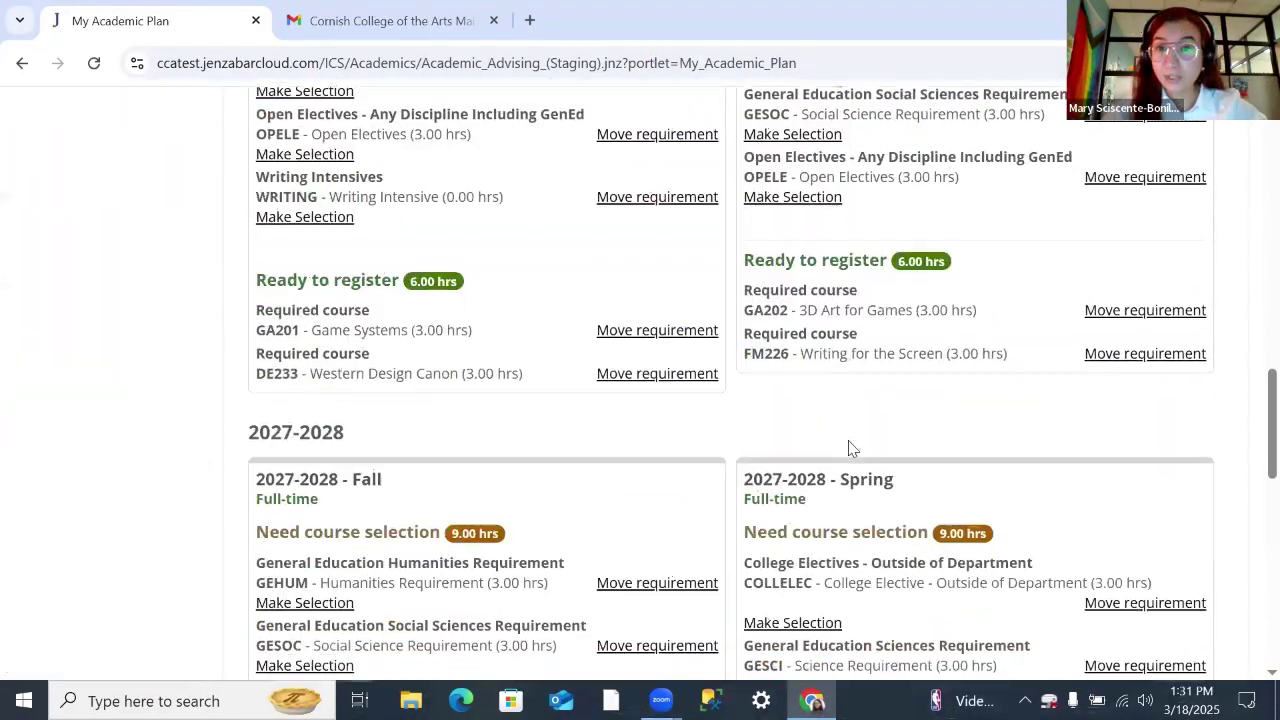
scroll(849, 447, "down", 2)
scroll(849, 449, "up", 3)
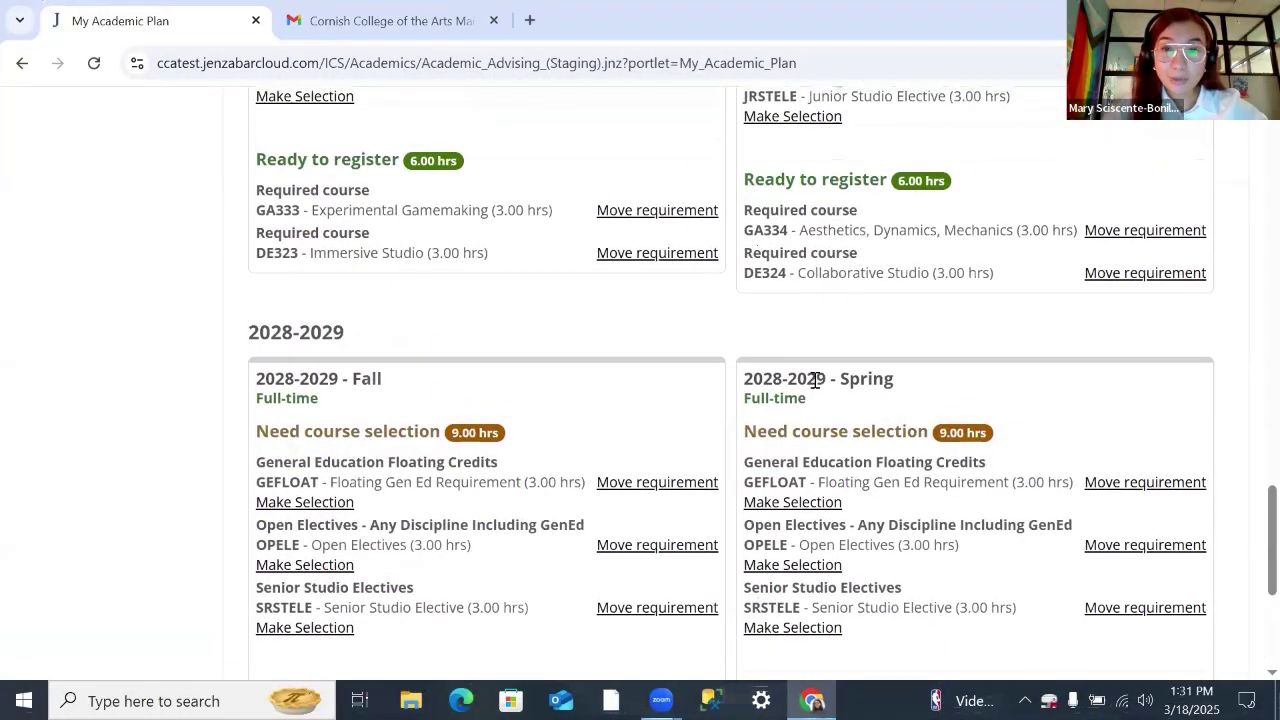
triple_click(817, 381)
left_click(835, 420)
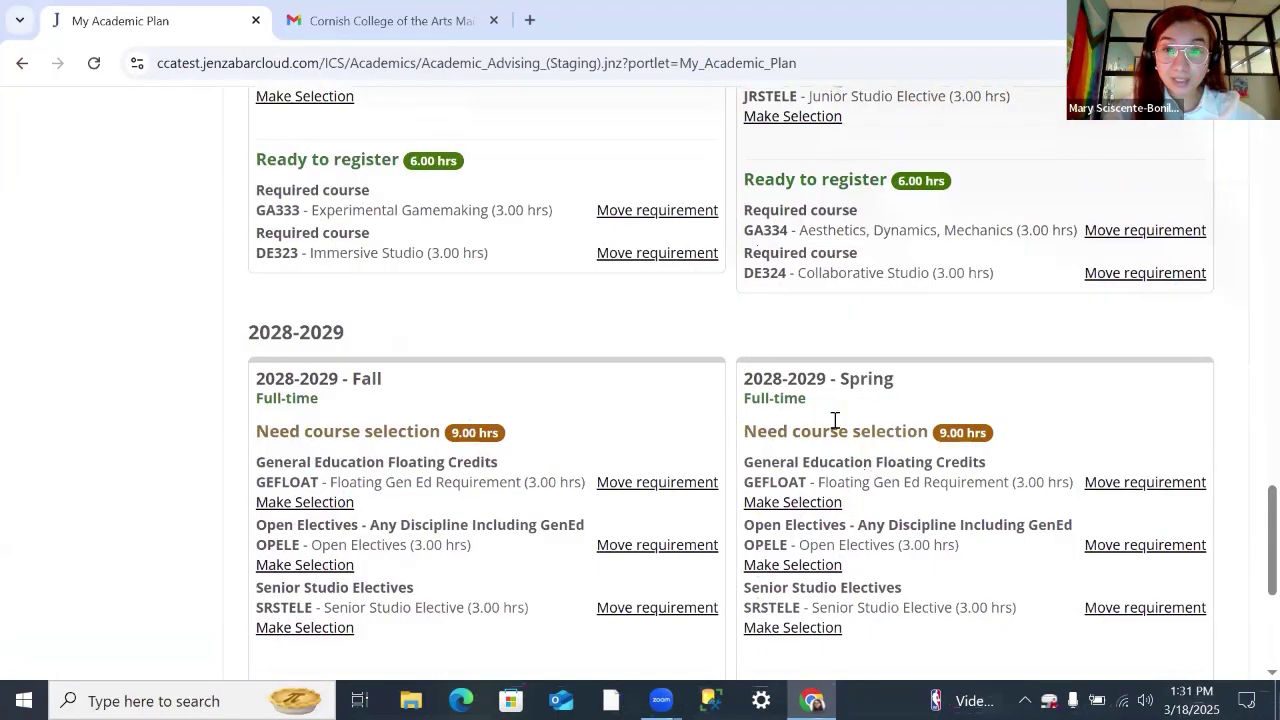
scroll(835, 420, "up", 10)
scroll(716, 370, "up", 3)
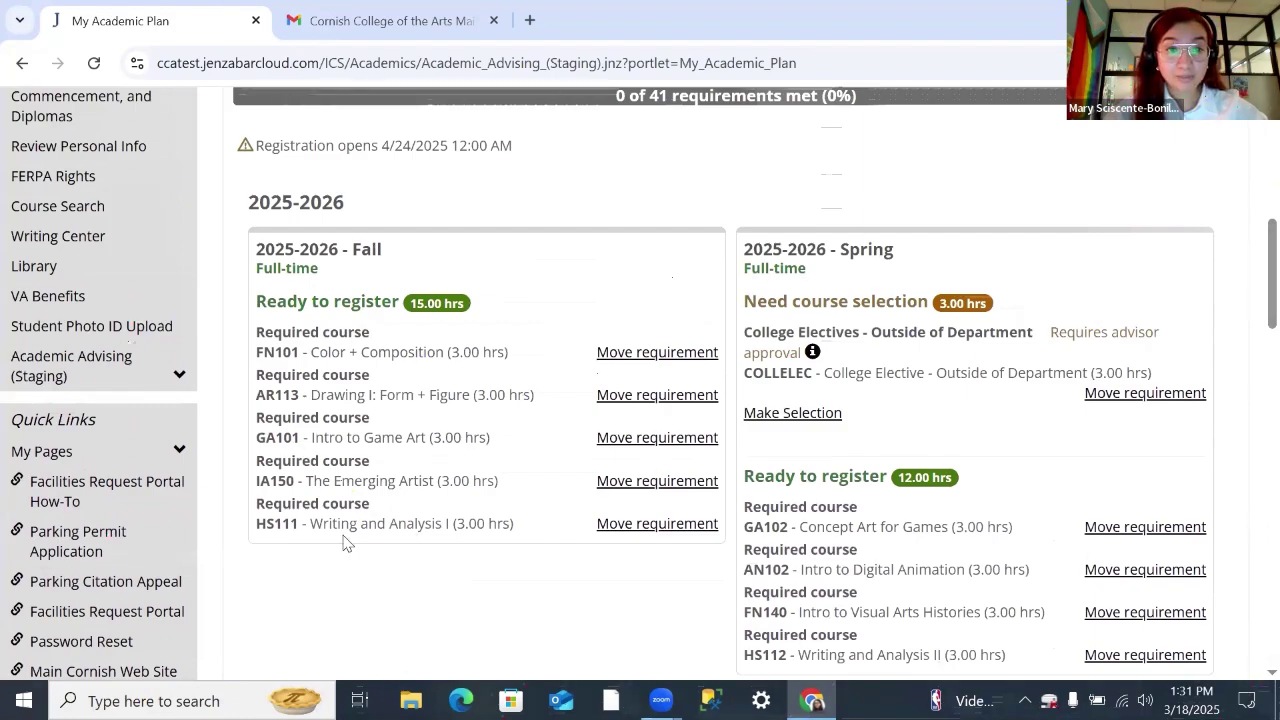
Examine the 2025-2026 Fall and Spring requirements, including the approval note on College Electives - Outside of Department.
triple_click(275, 258)
left_click(302, 305)
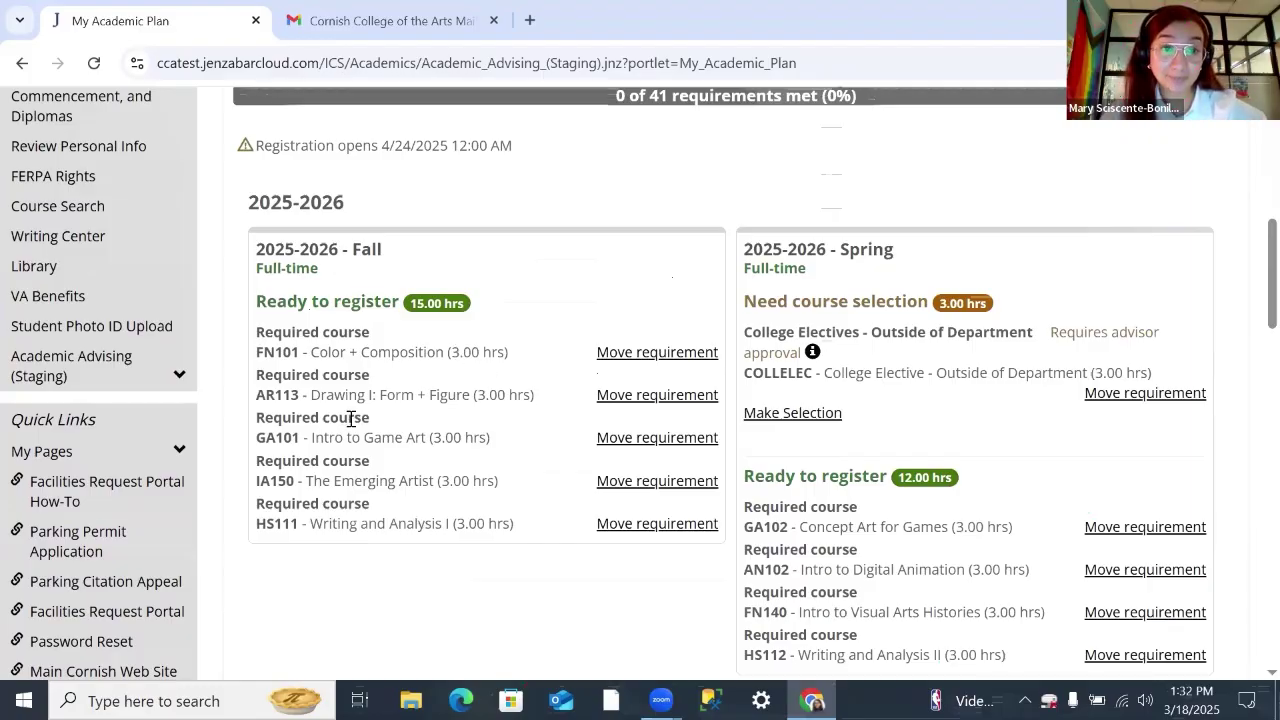
scroll(346, 396, "down", 1)
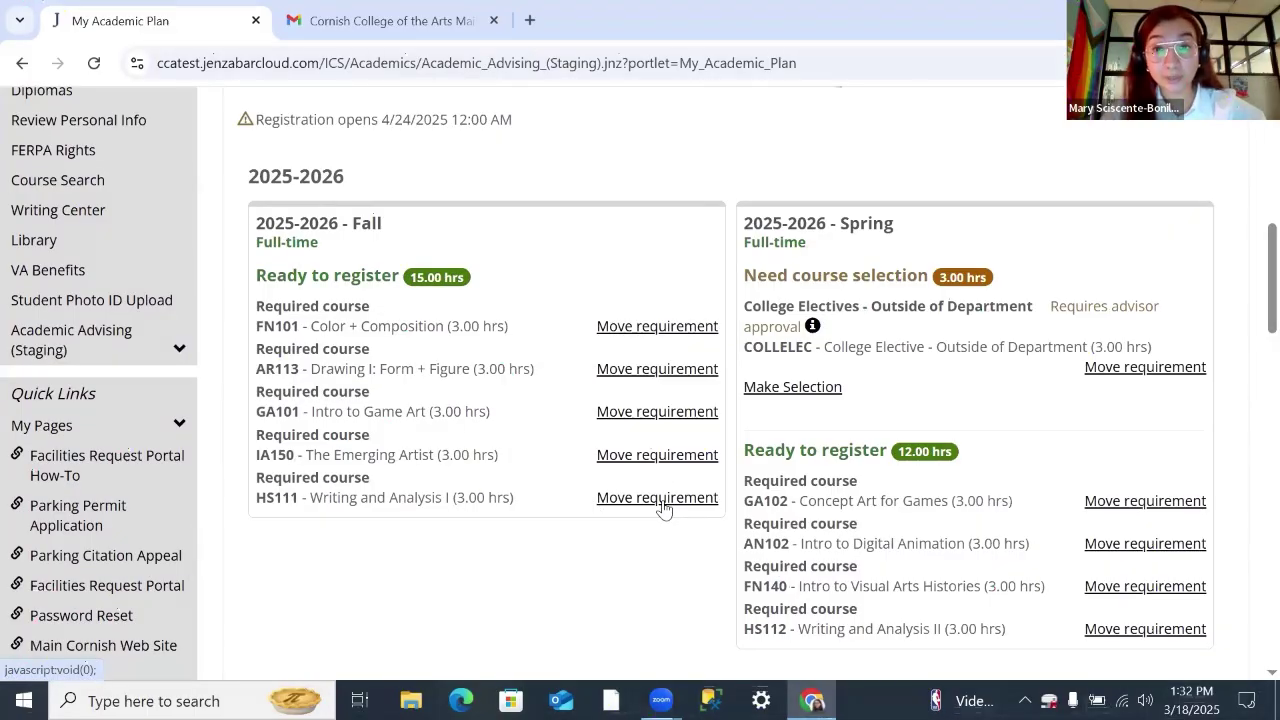
scroll(662, 508, "up", 1)
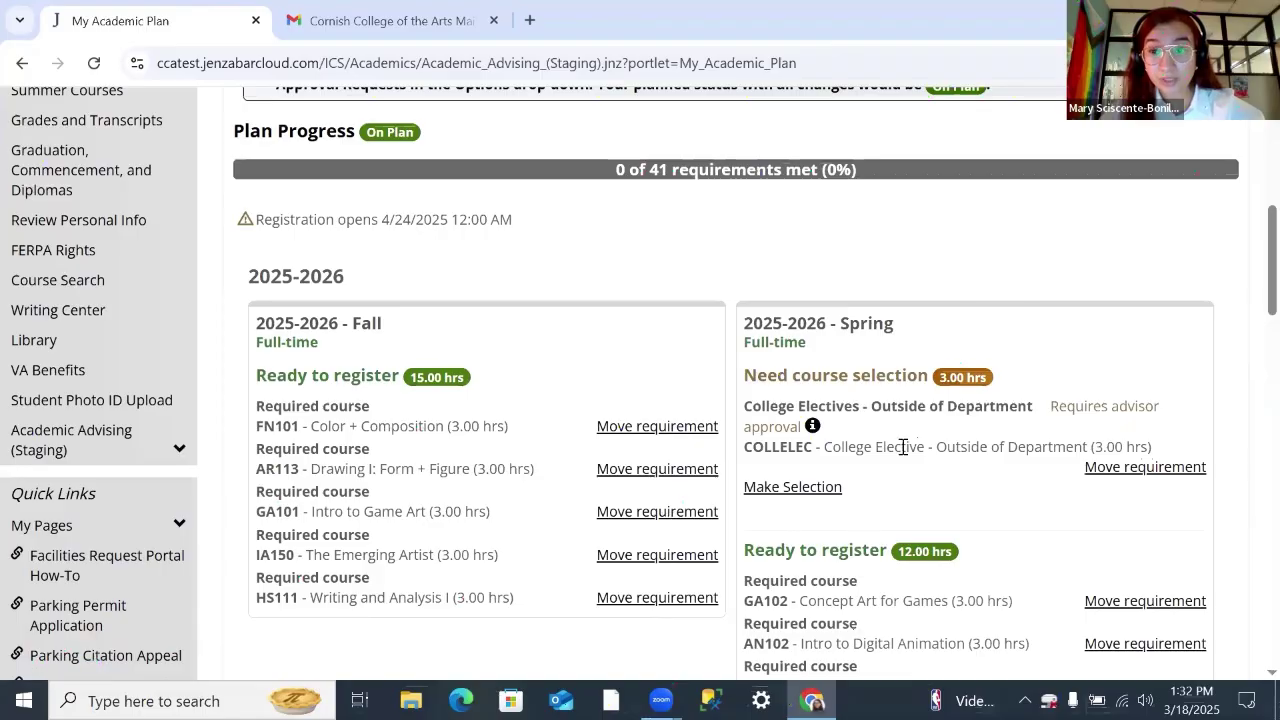
triple_click(1055, 405)
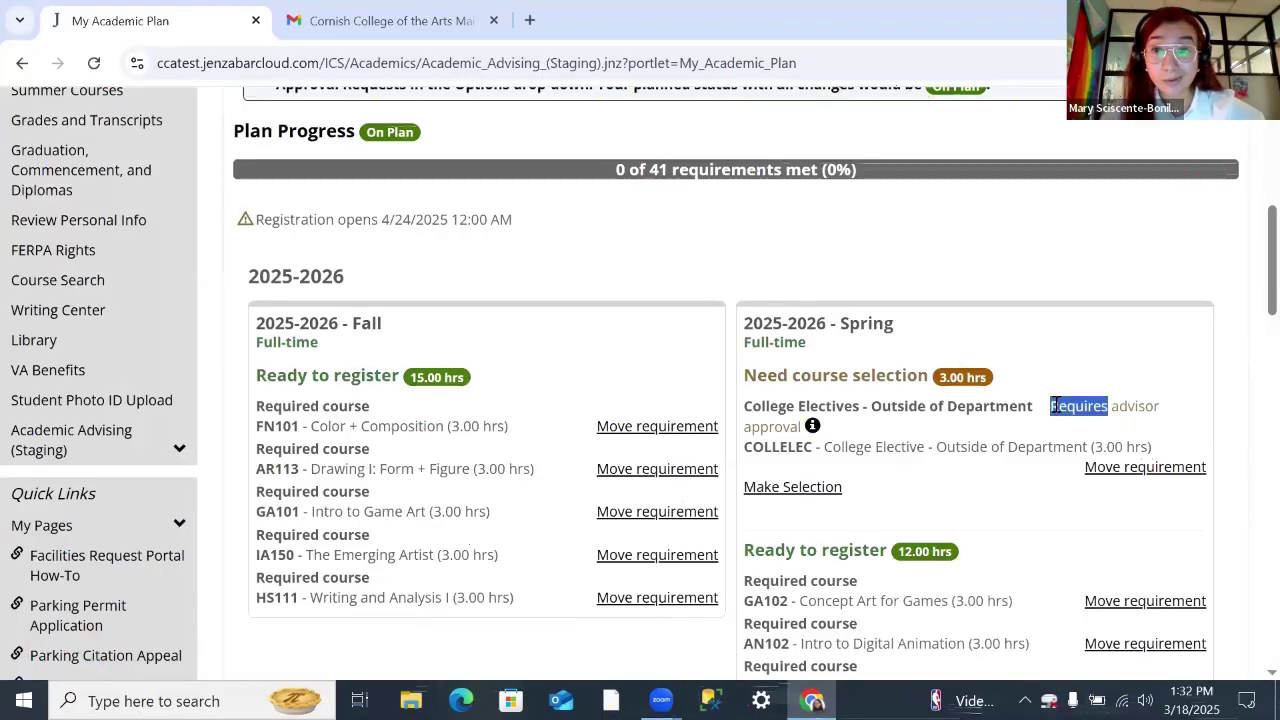
left_click(858, 430)
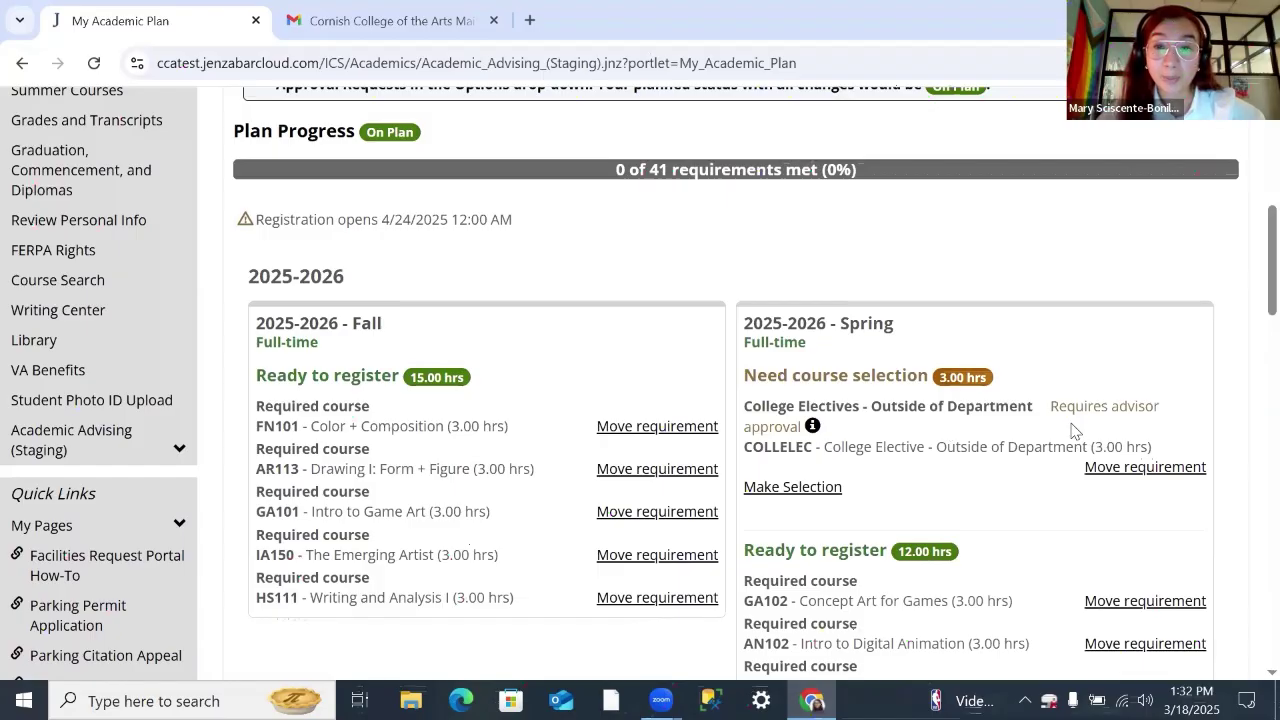
scroll(871, 349, "down", 2)
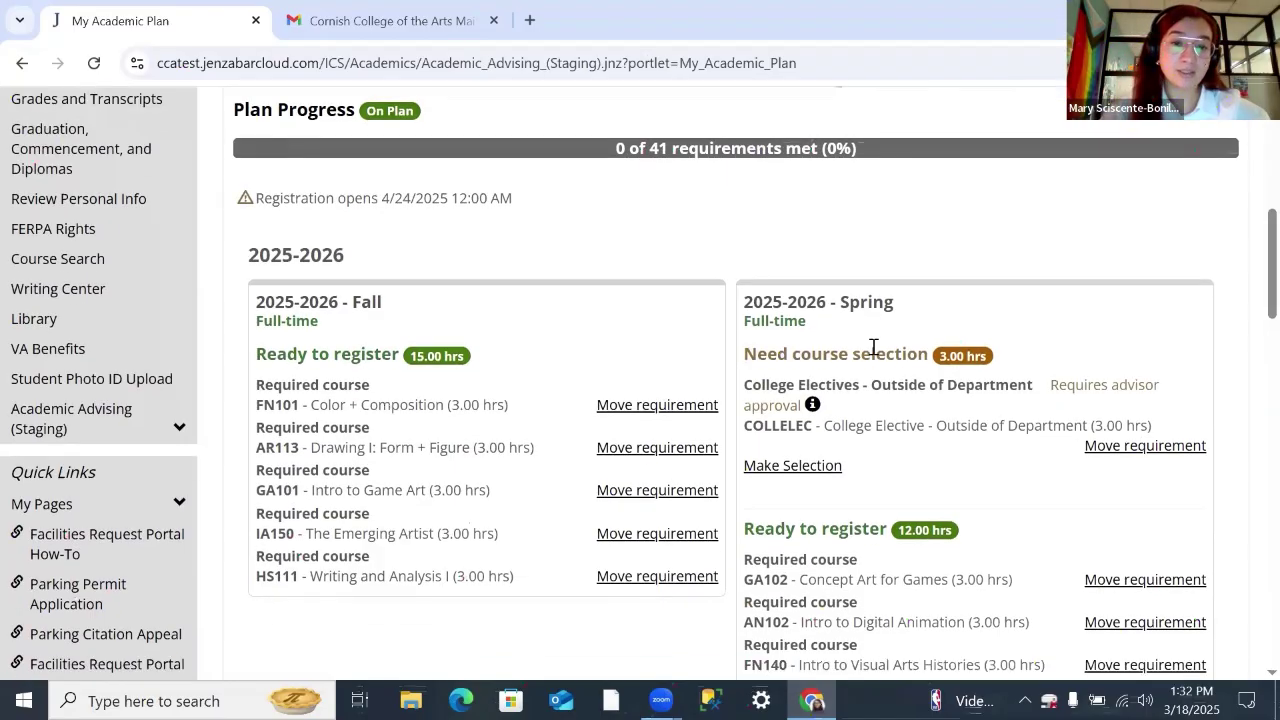
scroll(678, 543, "down", 1)
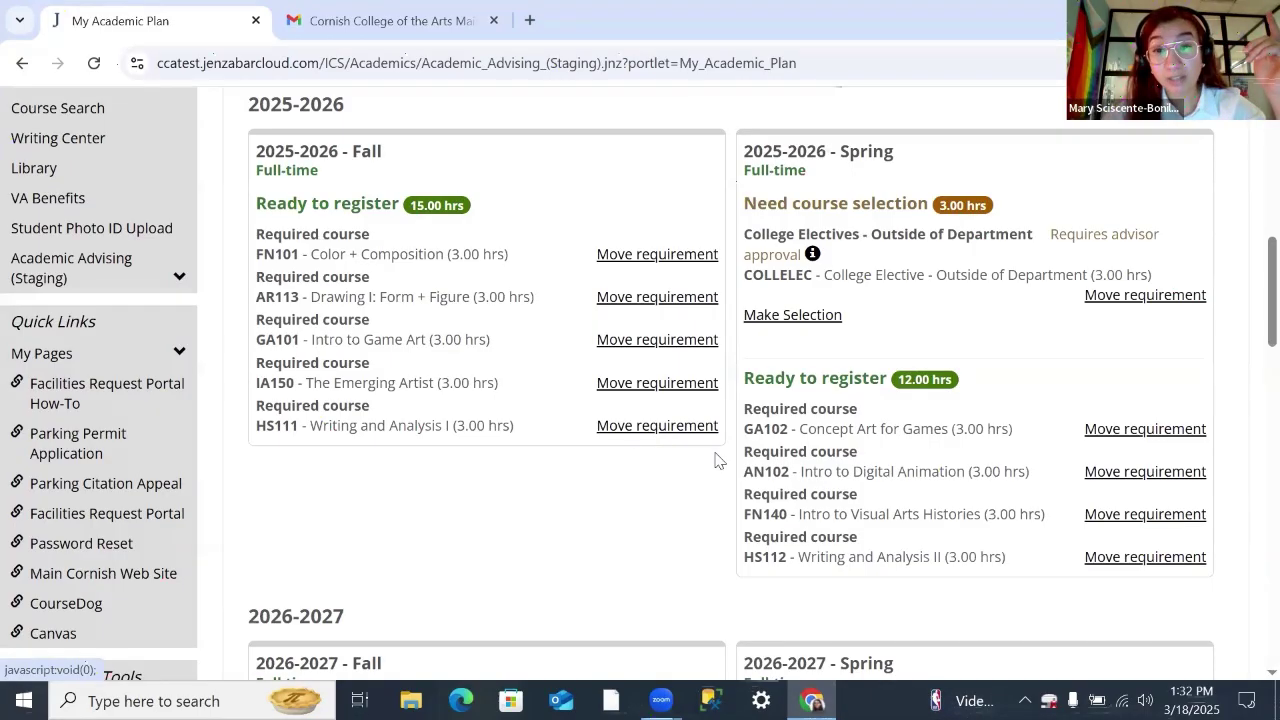
Add the 2024-2025 - Summer term to the academic plan and return to the plan.
scroll(923, 453, "up", 3)
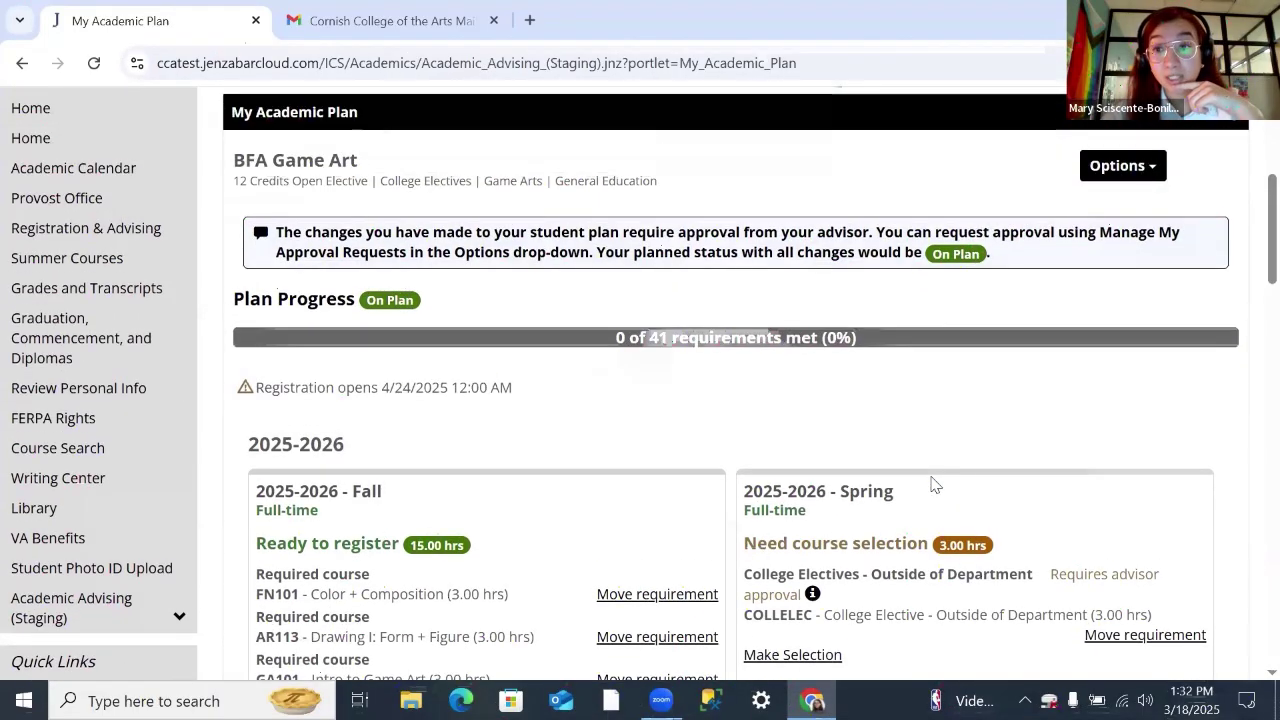
left_click(1122, 166)
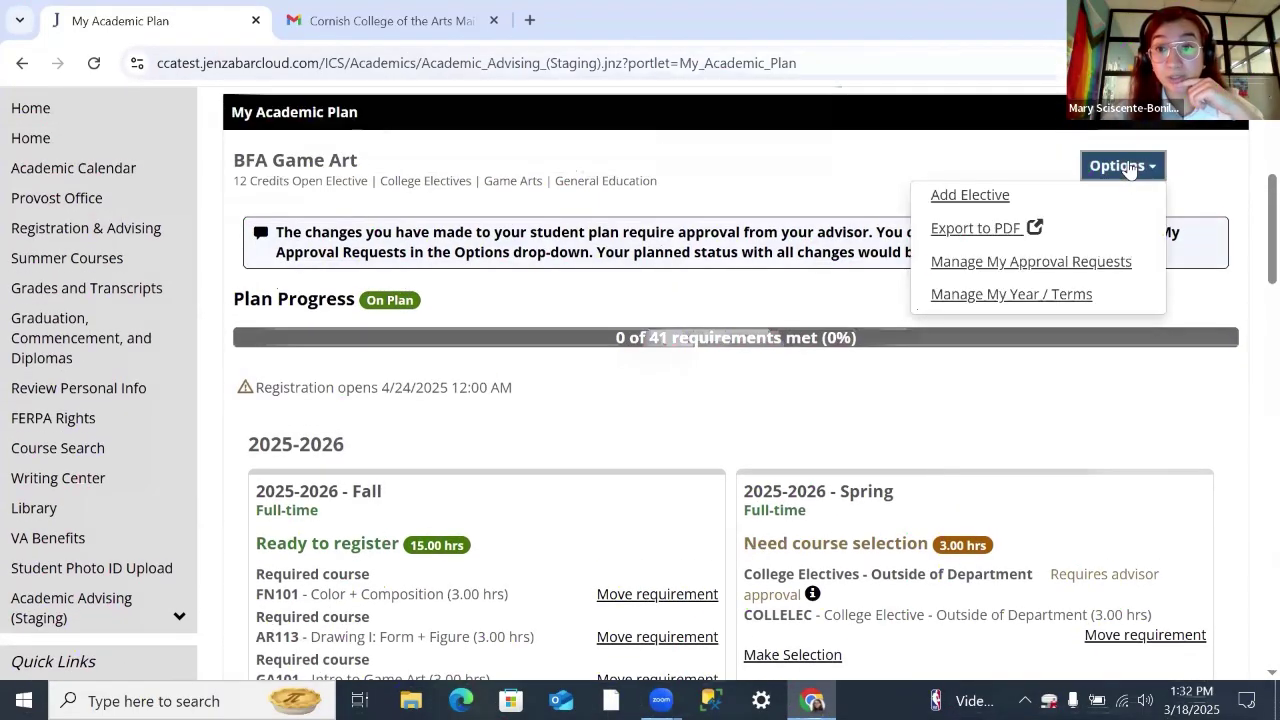
left_click(1077, 294)
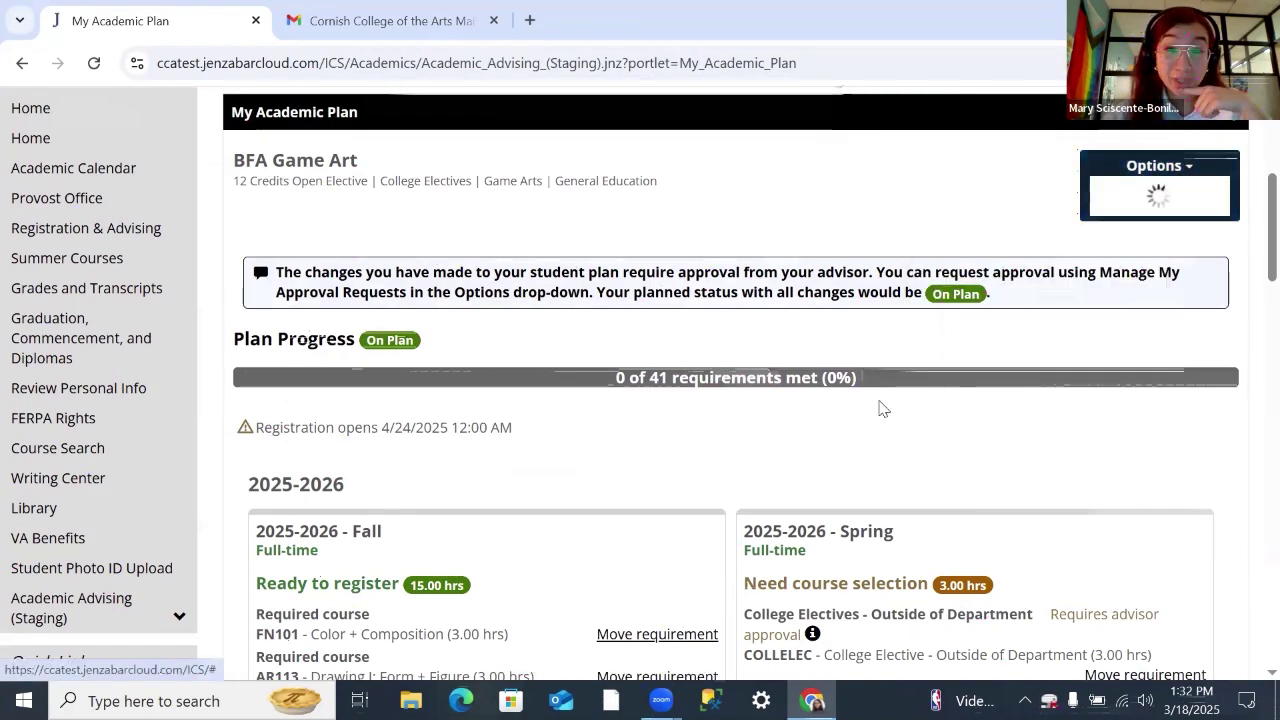
left_click(517, 240)
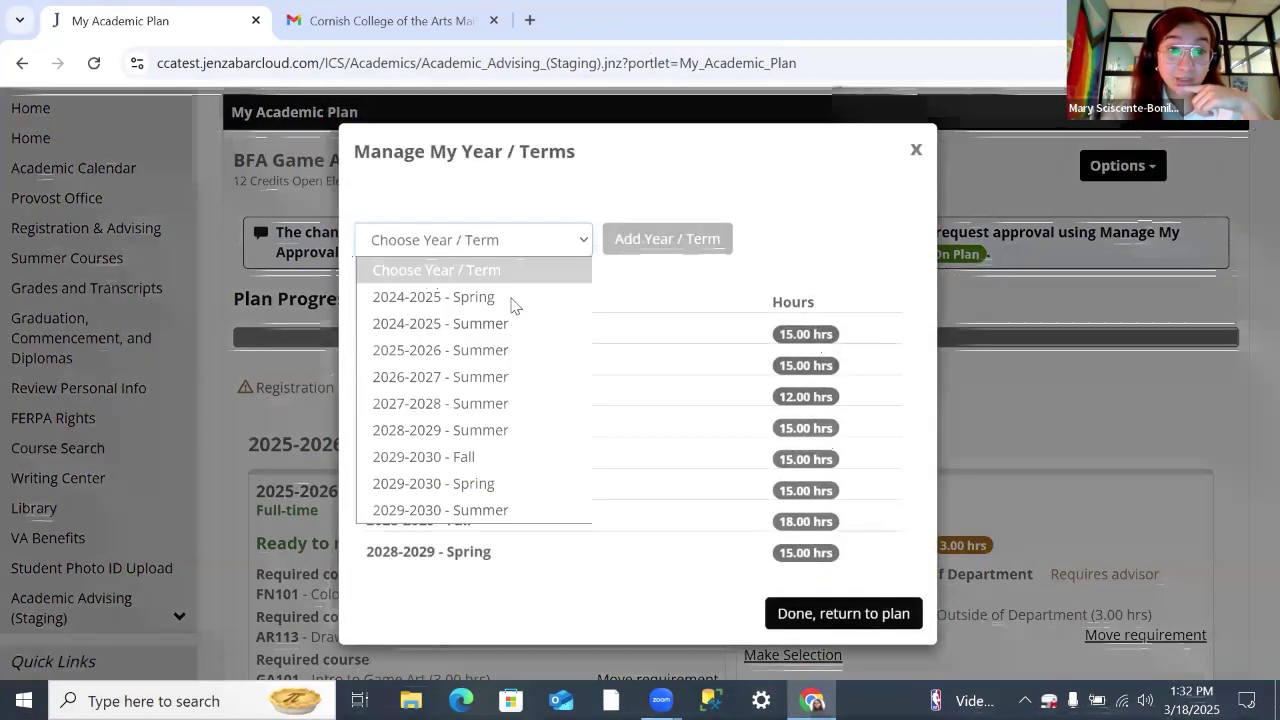
left_click(517, 324)
left_click(645, 252)
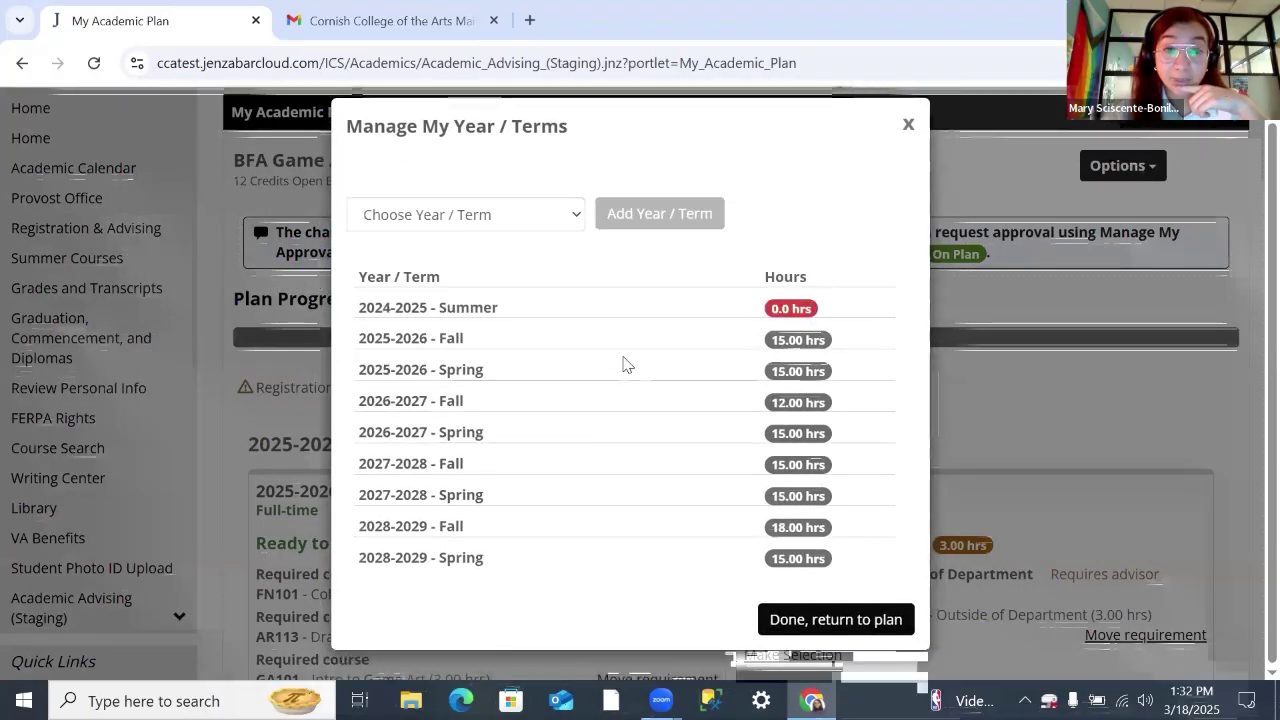
scroll(623, 363, "down", 4)
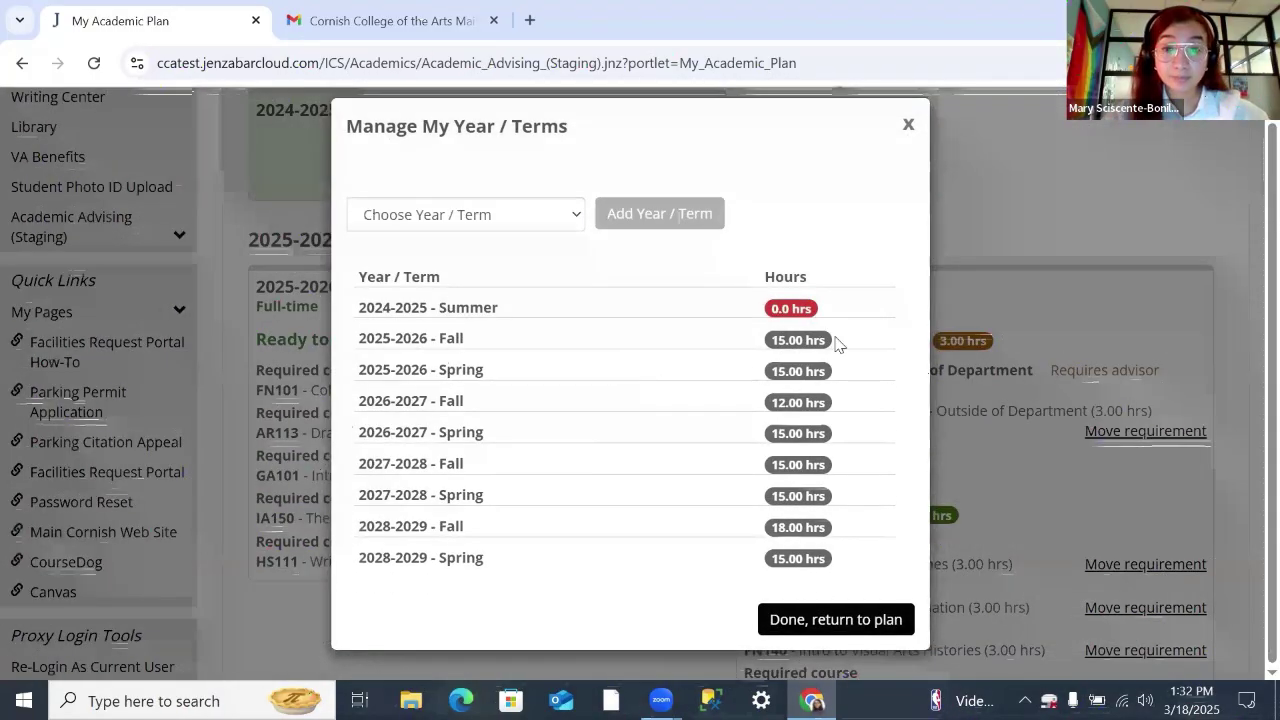
left_click(836, 619)
scroll(727, 416, "down", 3)
scroll(674, 294, "up", 4)
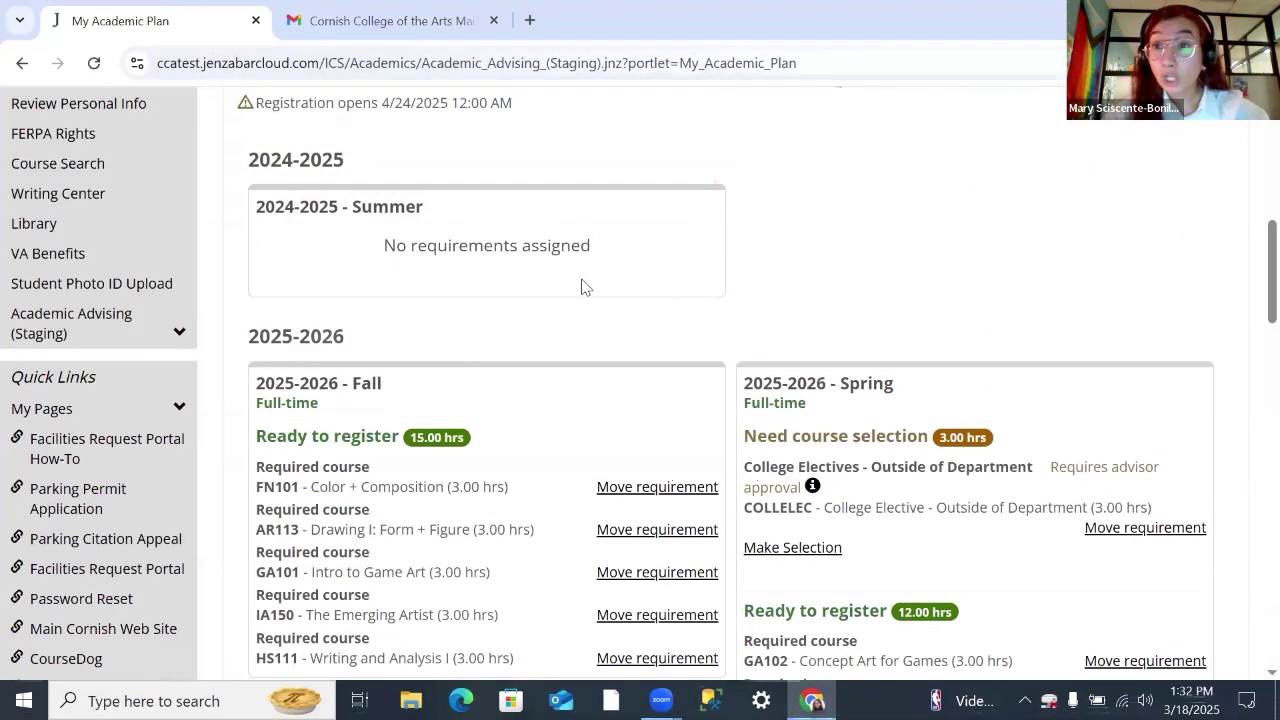
Move the HS111 Writing and Analysis I requirement from 2025-2026 - Fall to 2024-2025 - Summer.
scroll(583, 287, "down", 3)
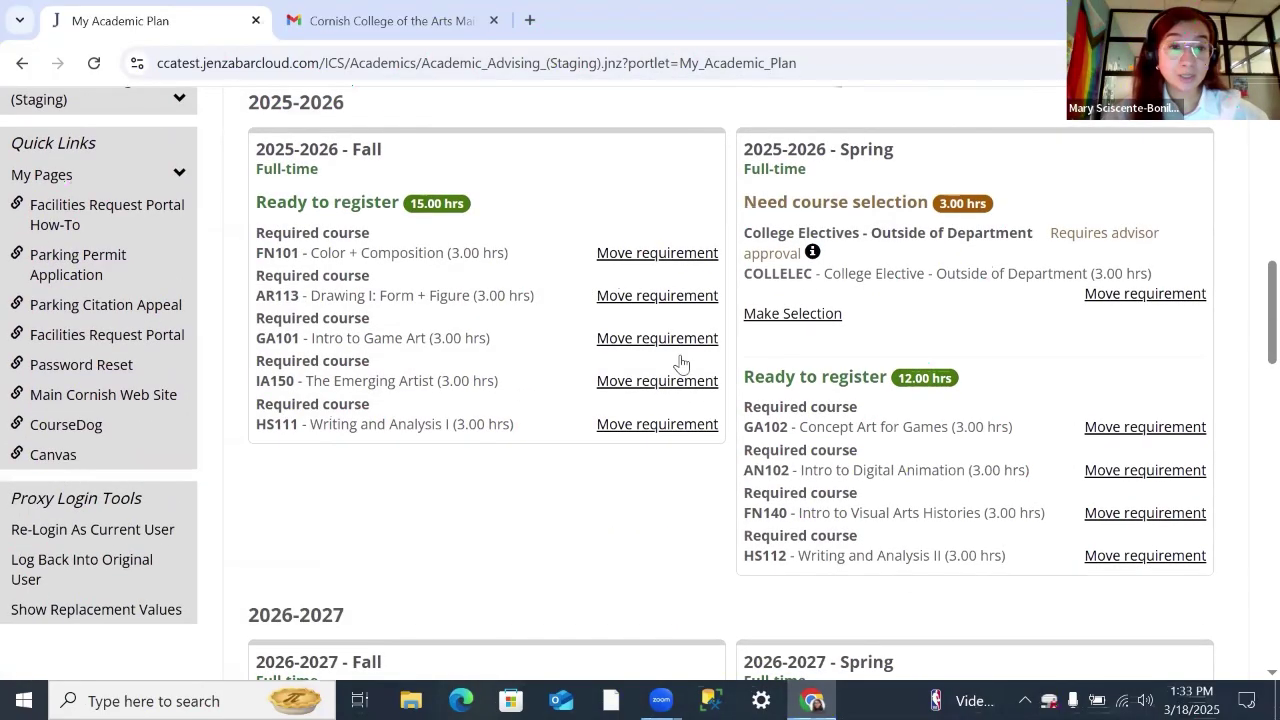
scroll(818, 428, "up", 1)
left_click(697, 483)
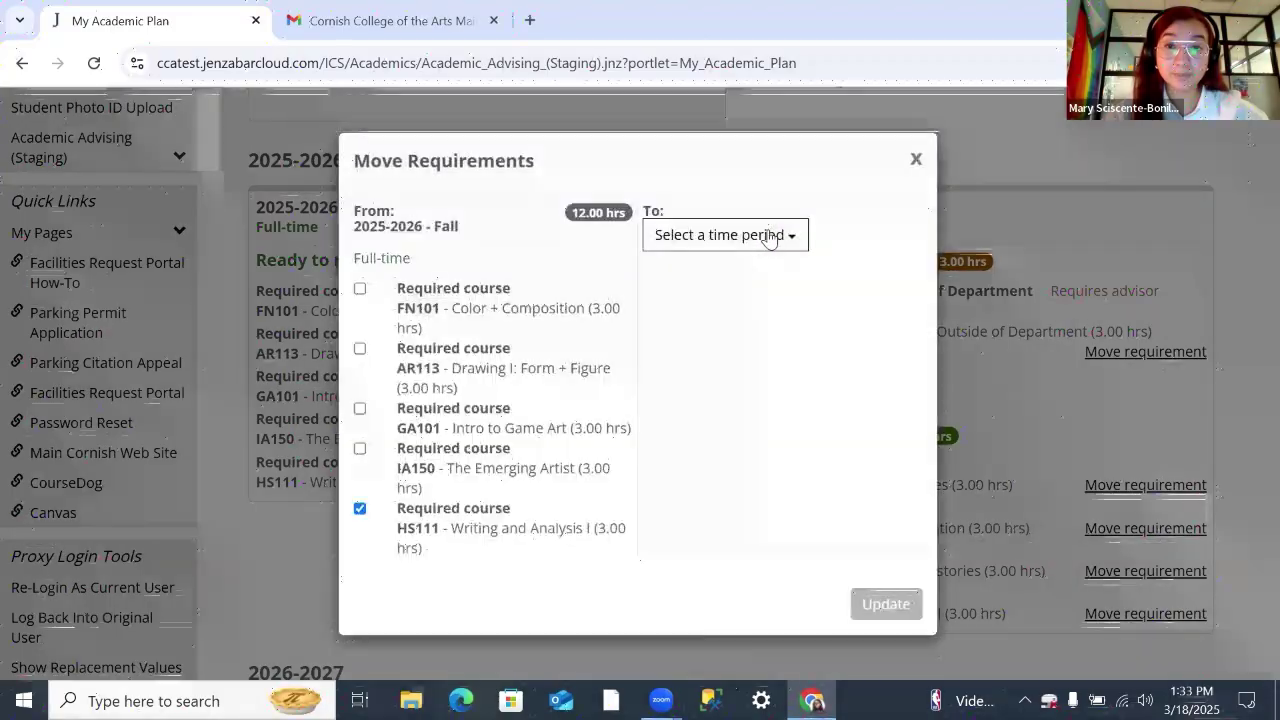
left_click(768, 236)
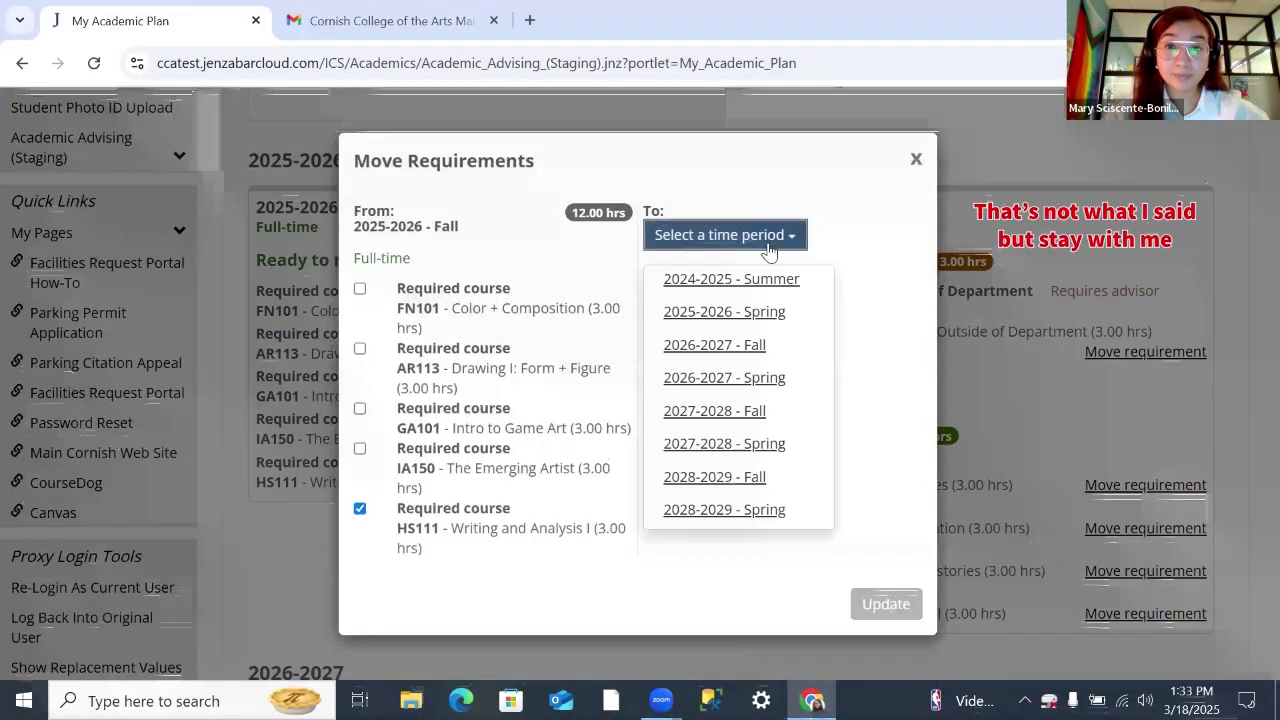
left_click(772, 280)
left_click(880, 594)
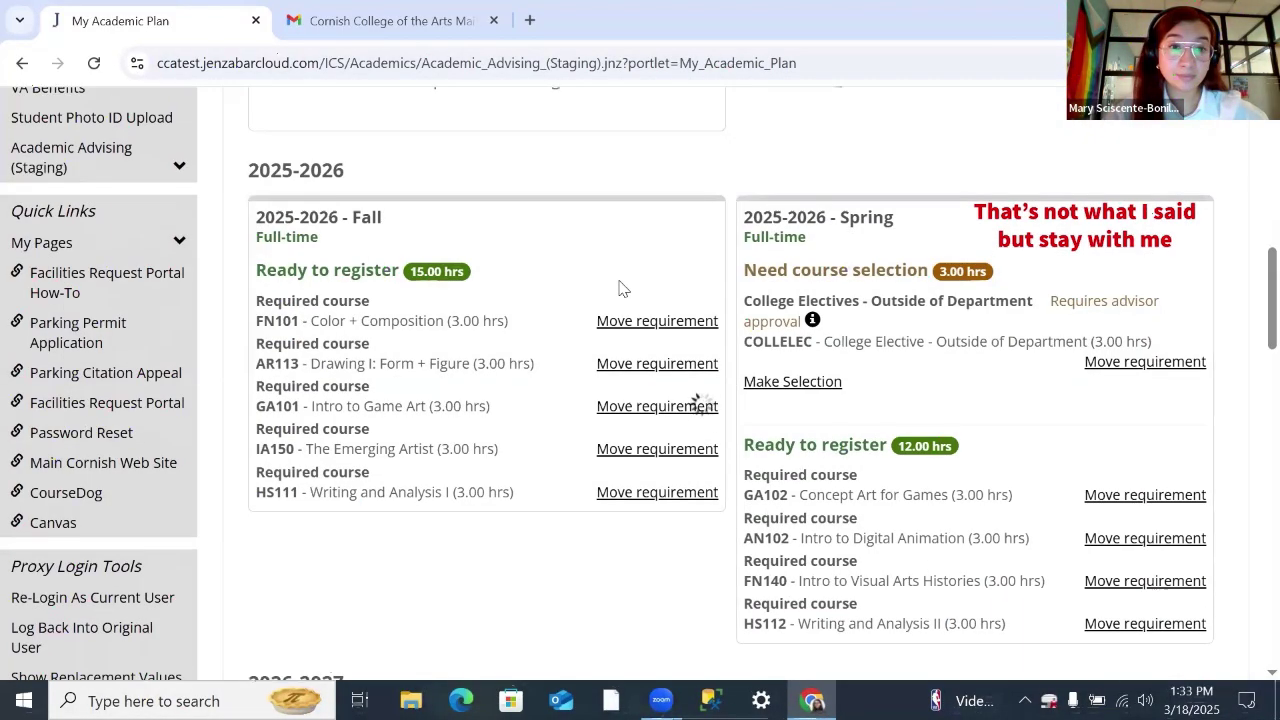
scroll(619, 288, "up", 3)
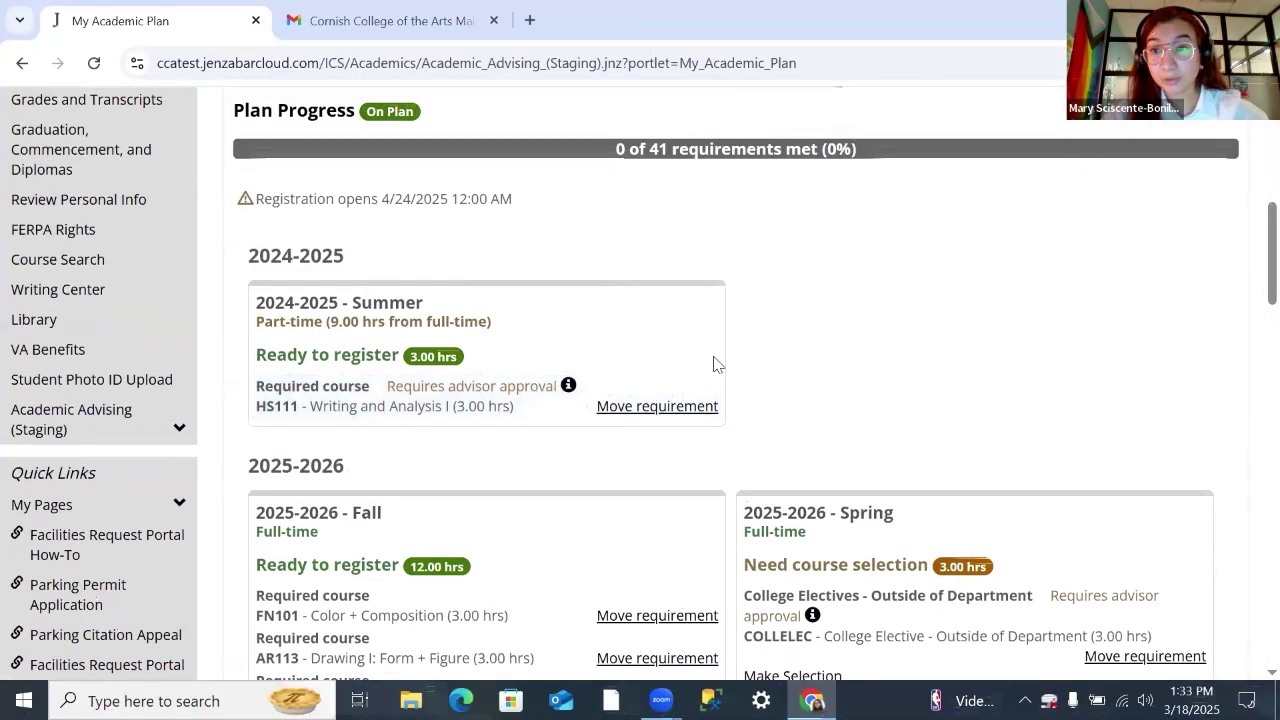
scroll(822, 425, "up", 2)
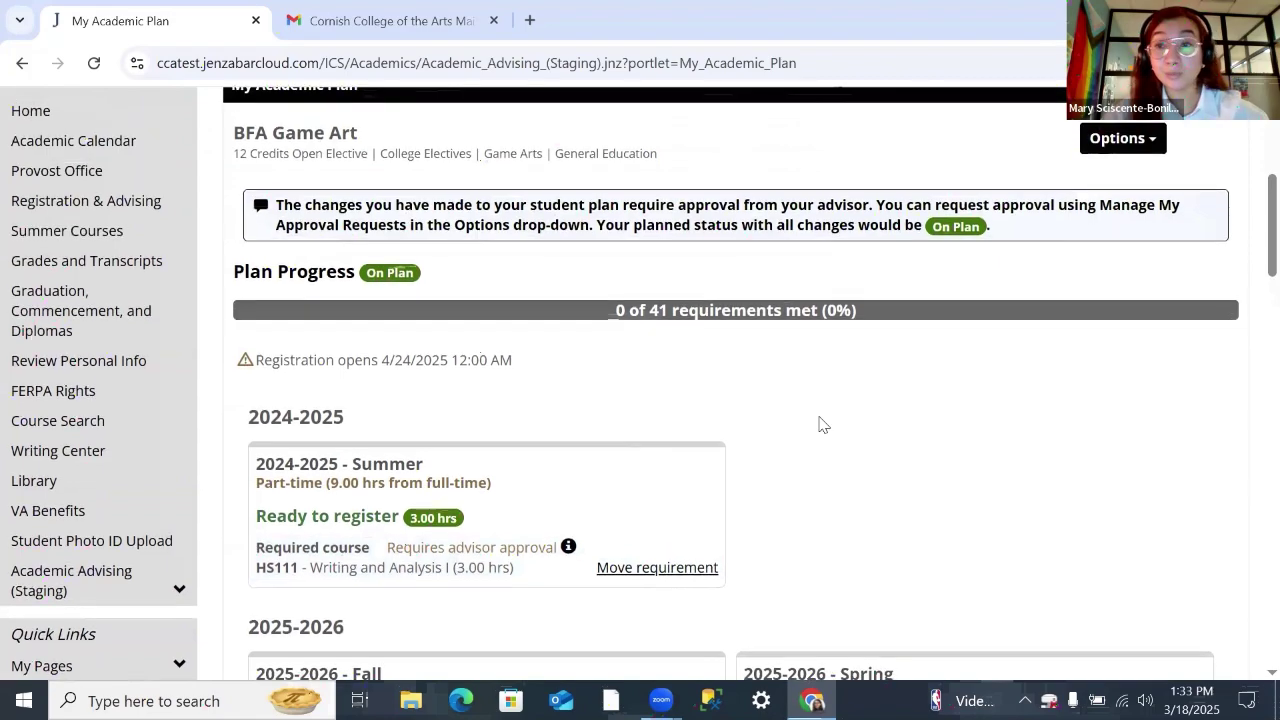
Move the OPELE Open Electives requirement from 2026-2027 - Fall to 2025-2026 - Fall.
scroll(822, 425, "down", 1)
scroll(819, 425, "down", 3)
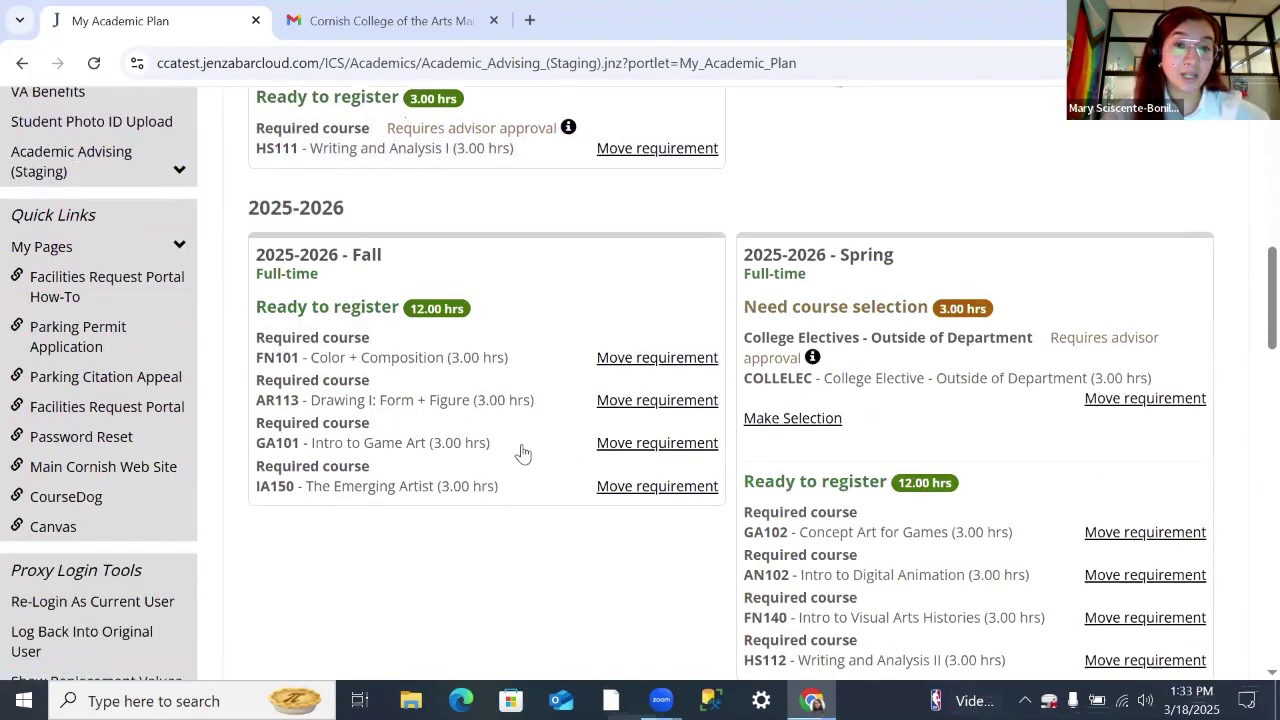
scroll(497, 483, "down", 5)
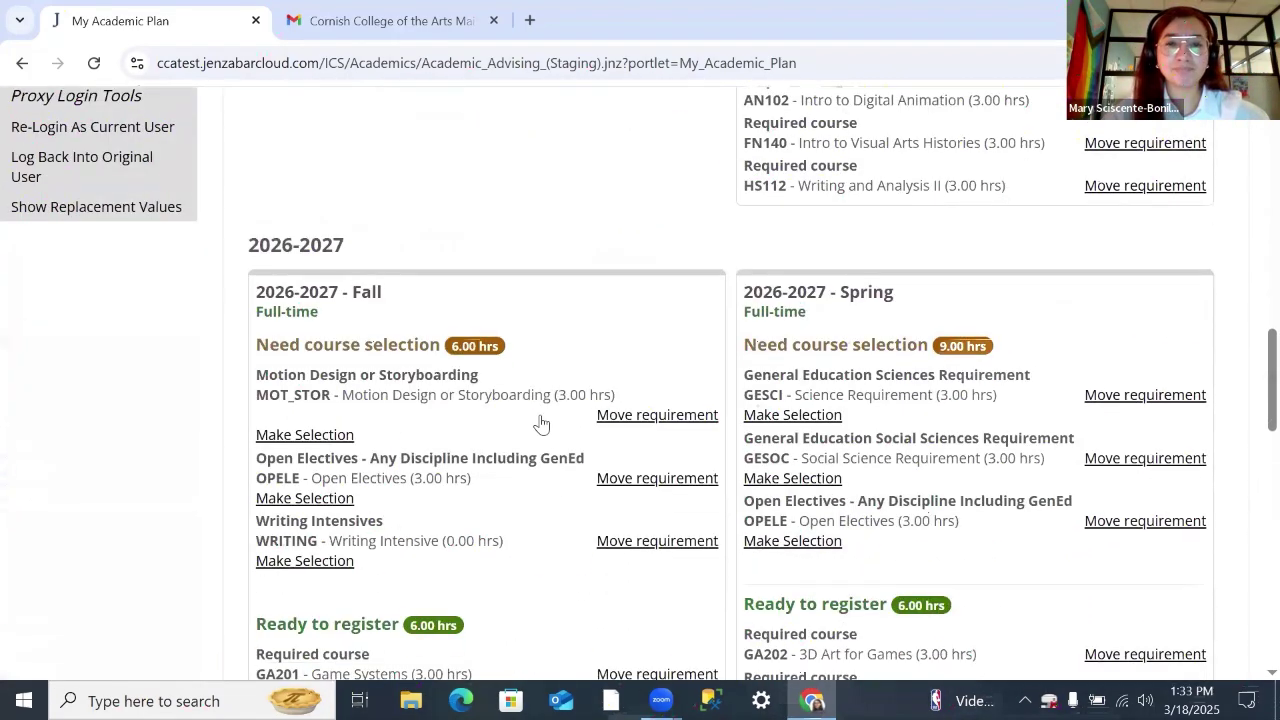
scroll(648, 407, "down", 1)
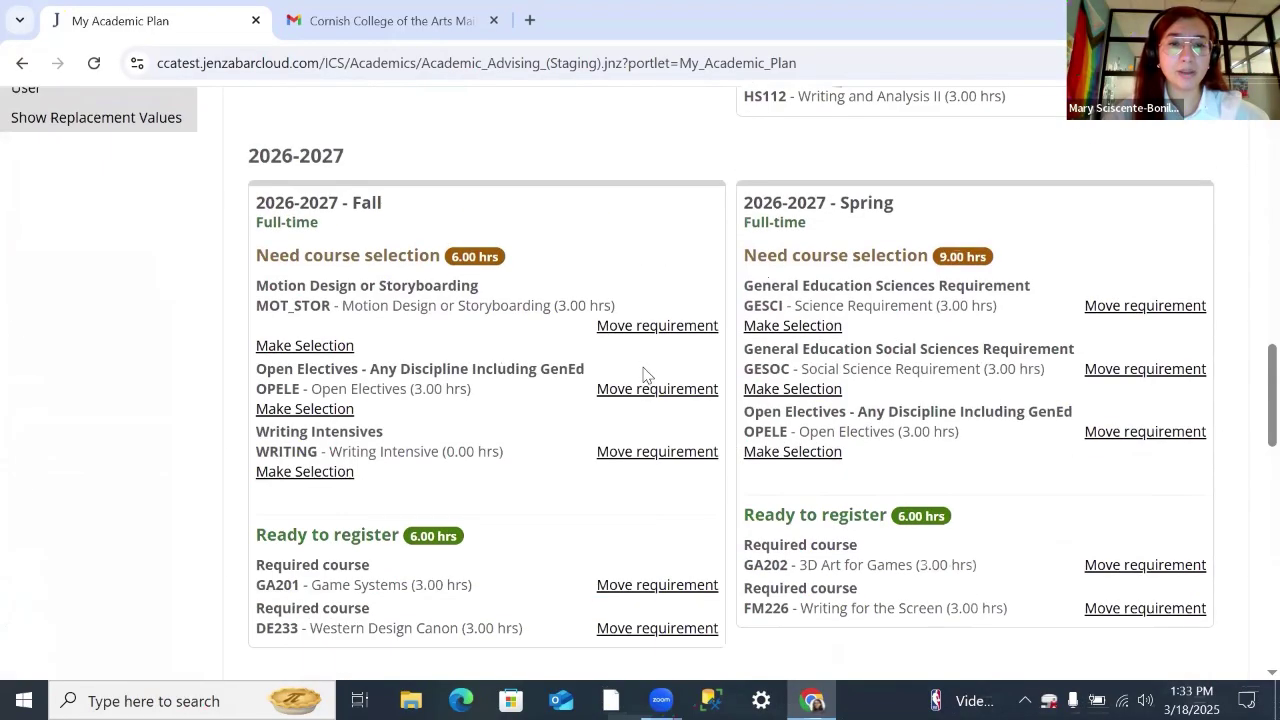
left_click(651, 388)
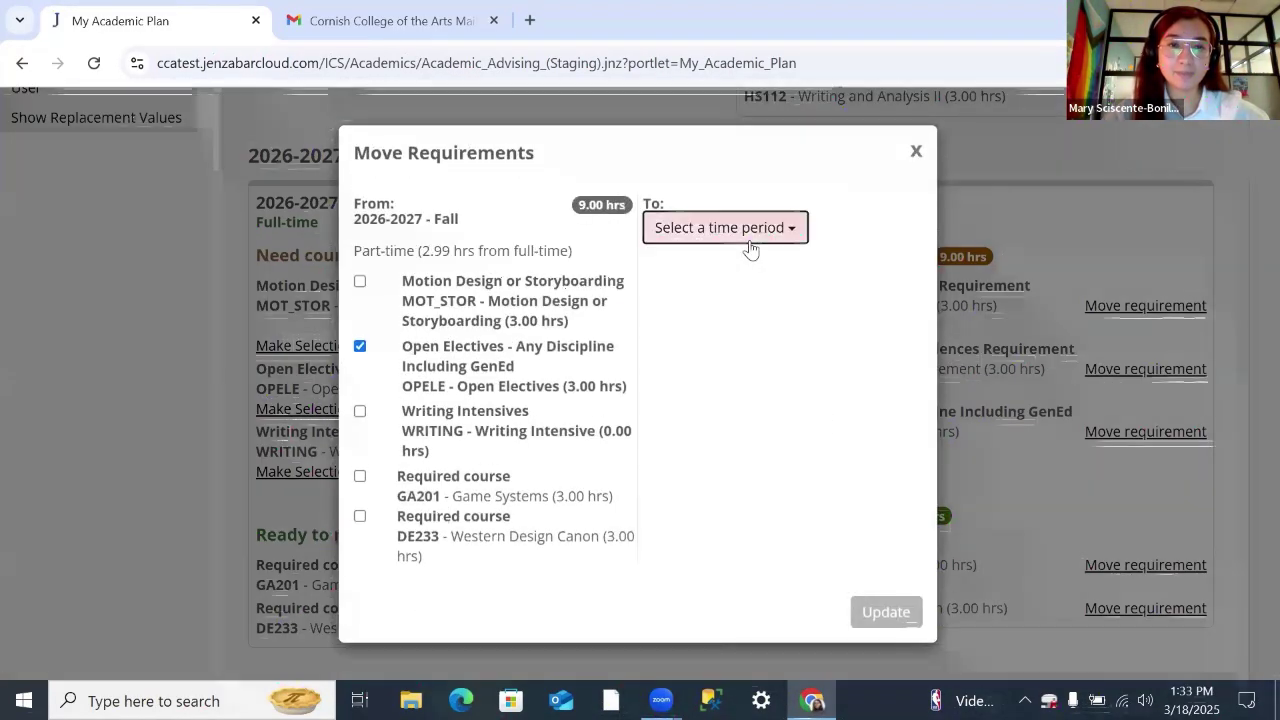
left_click(751, 247)
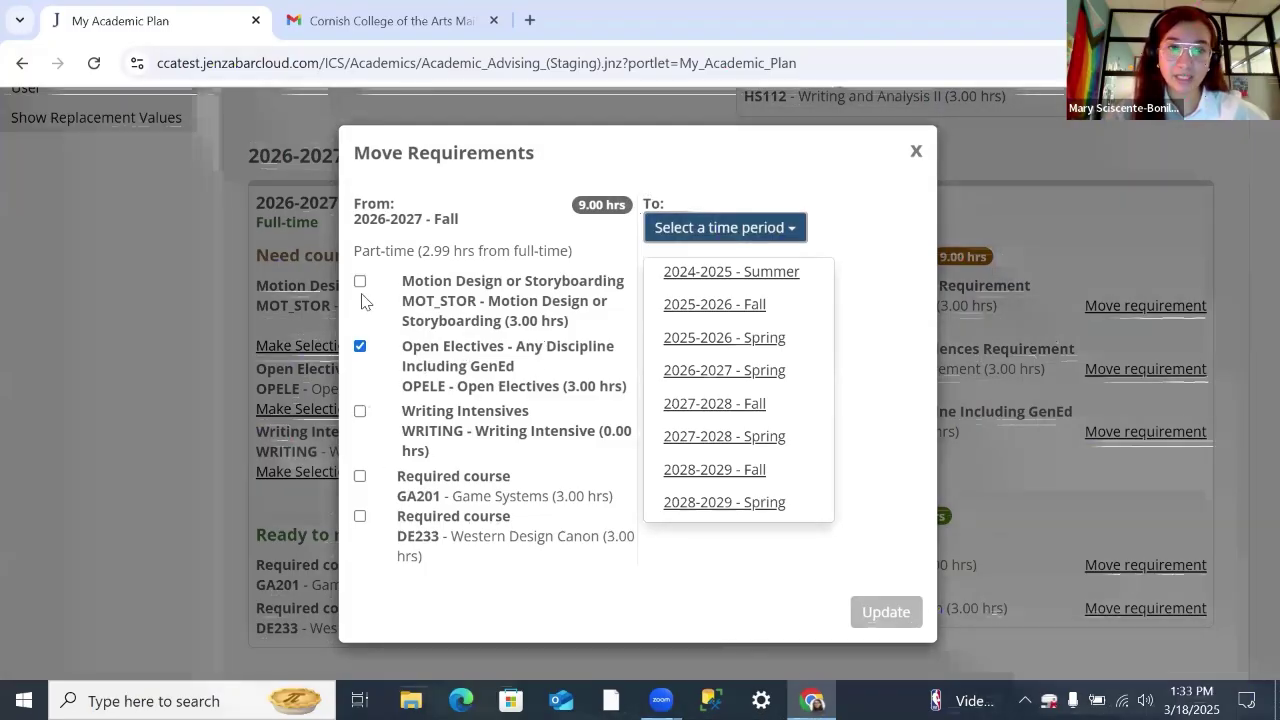
left_click(519, 214)
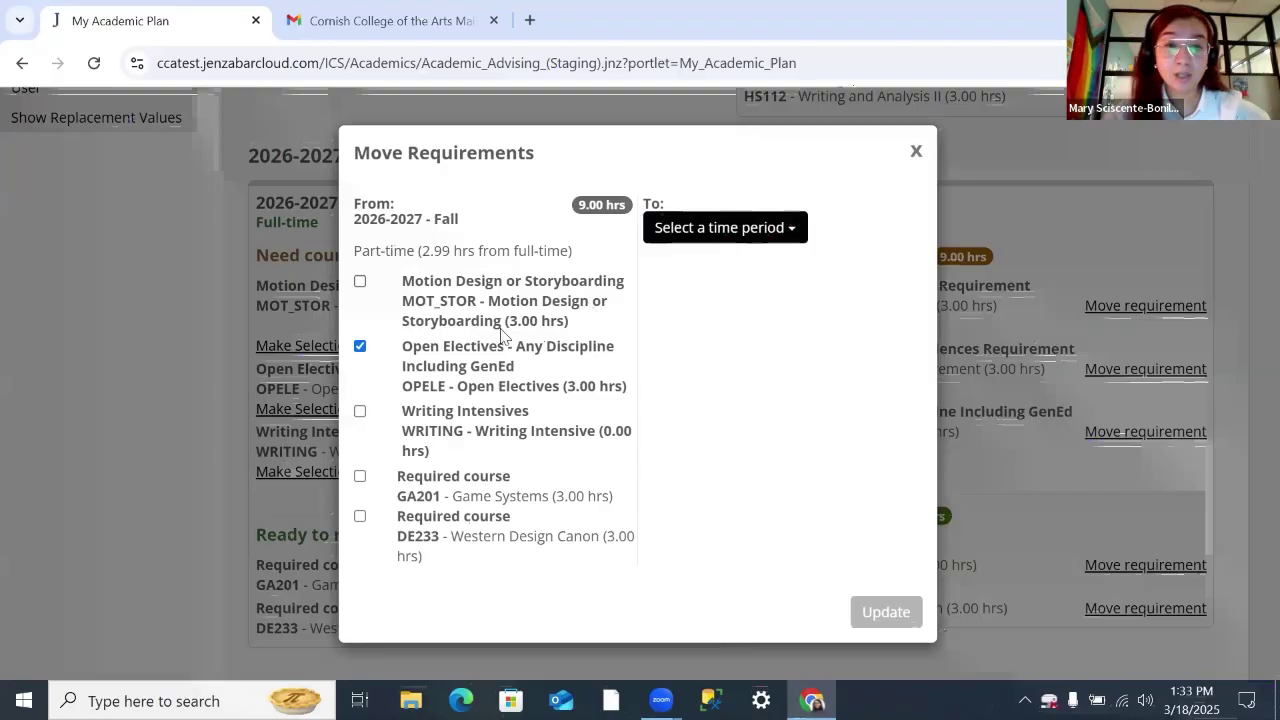
left_click(743, 230)
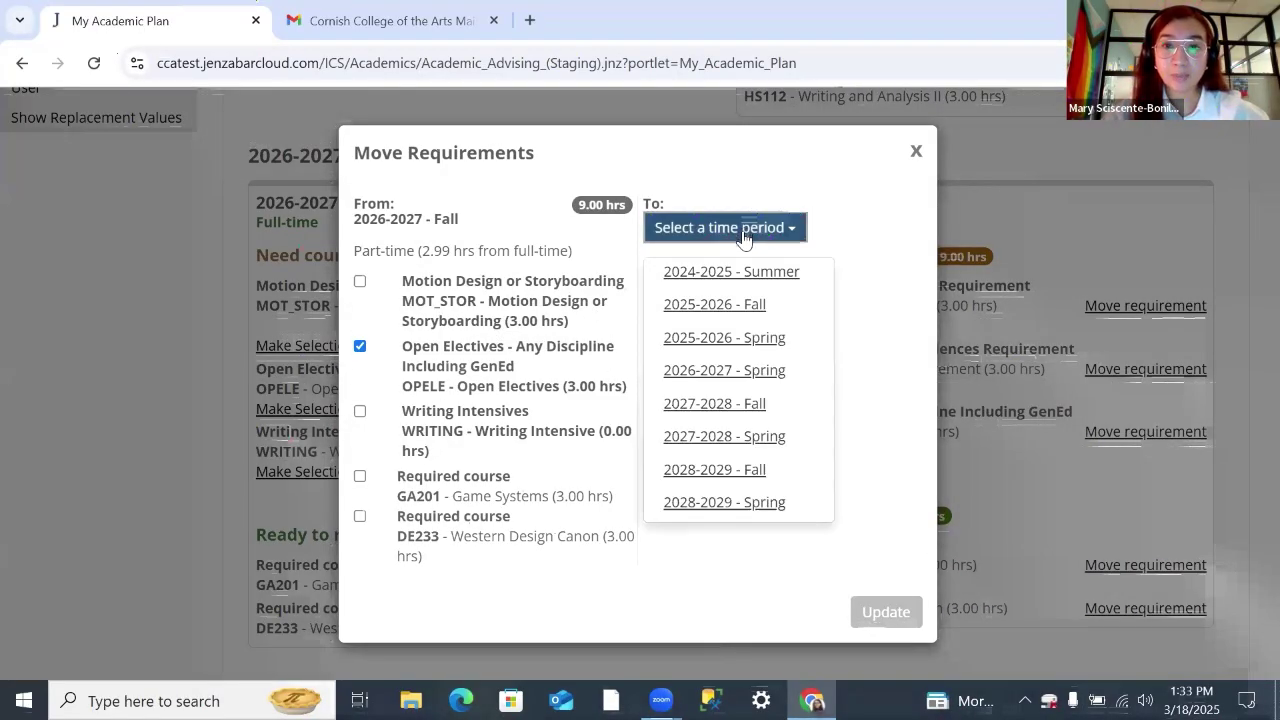
left_click(747, 305)
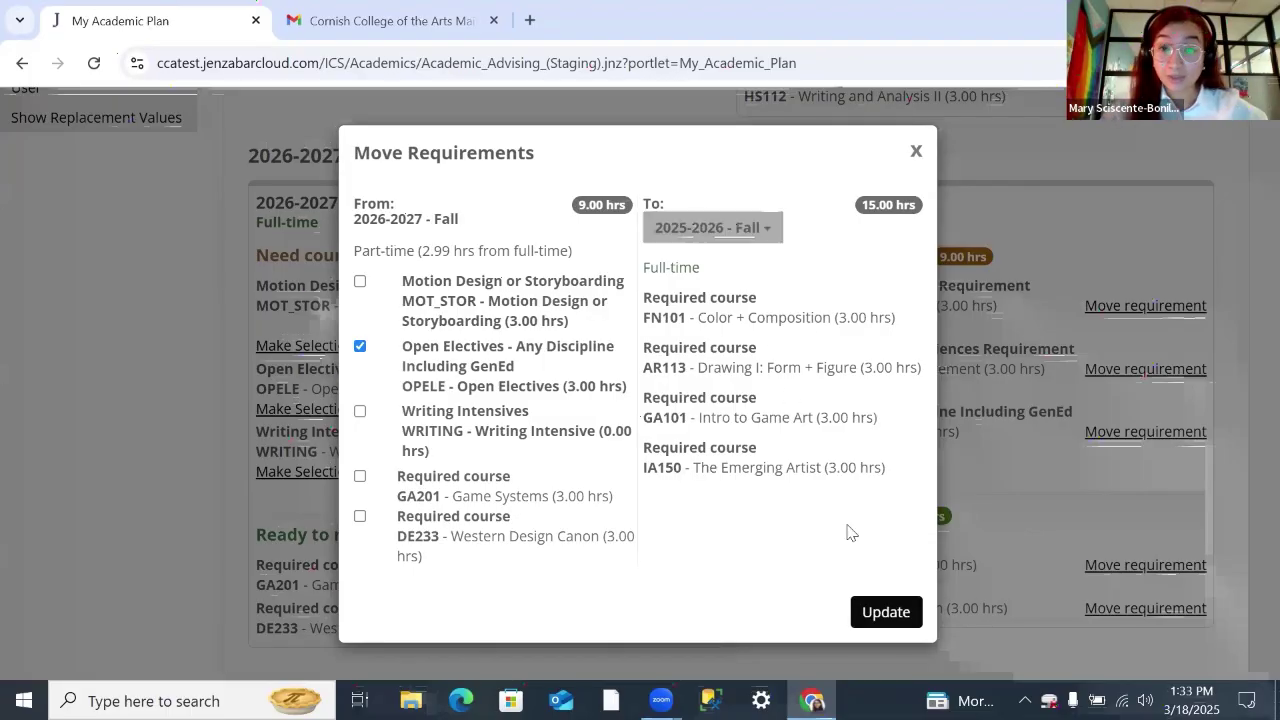
left_click(882, 606)
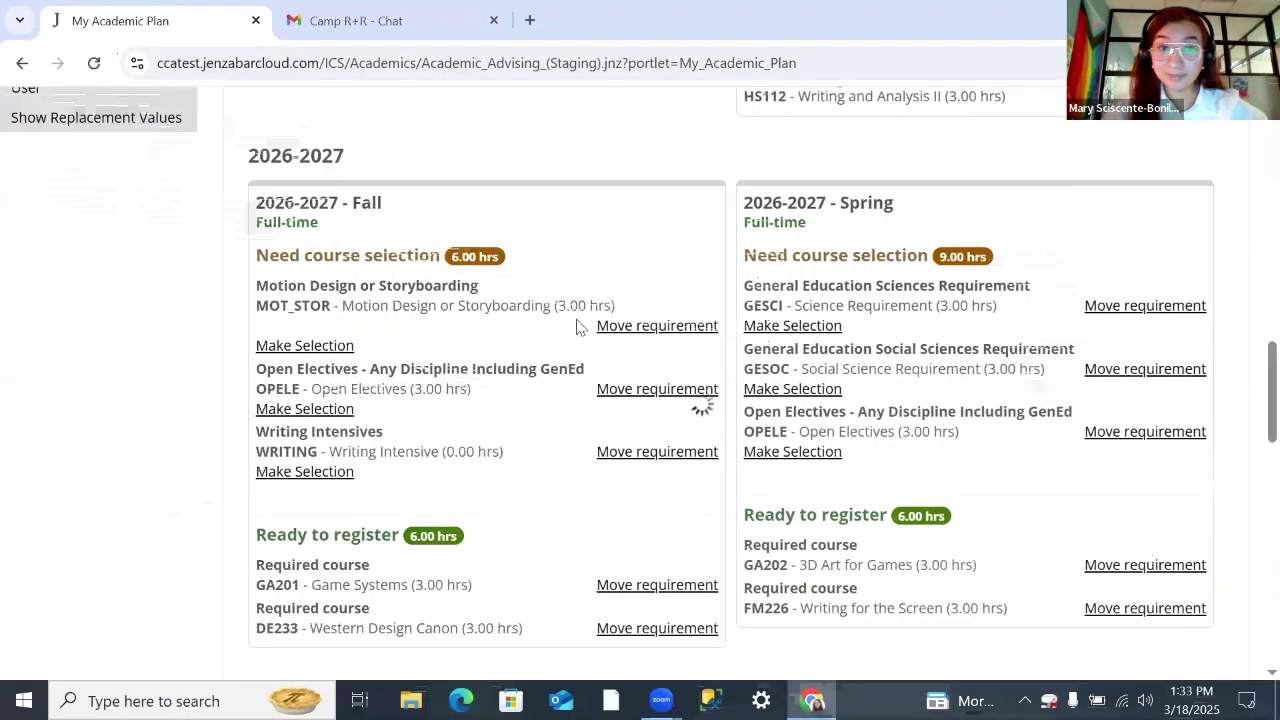
Examine the OPELE Open Electives entry in 2025-2026 - Fall and the advisor-approval notice above Plan Progress.
scroll(576, 326, "up", 3)
scroll(537, 291, "down", 1)
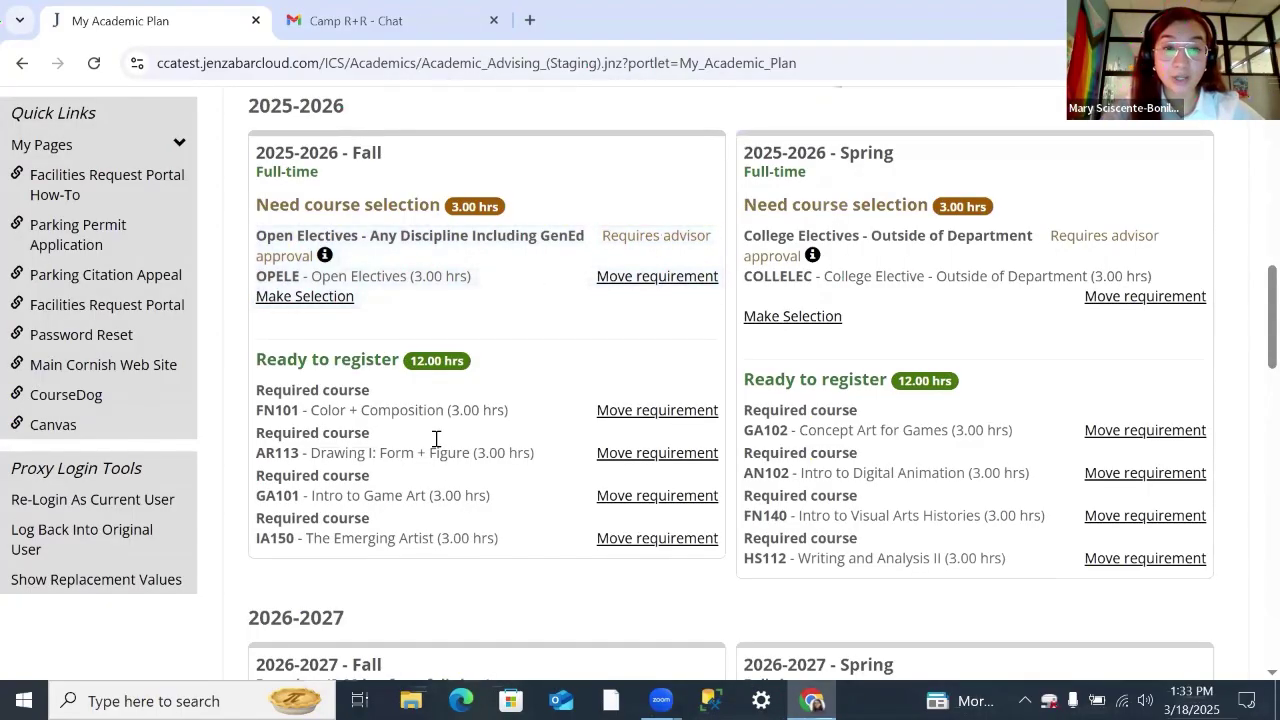
scroll(366, 437, "up", 2)
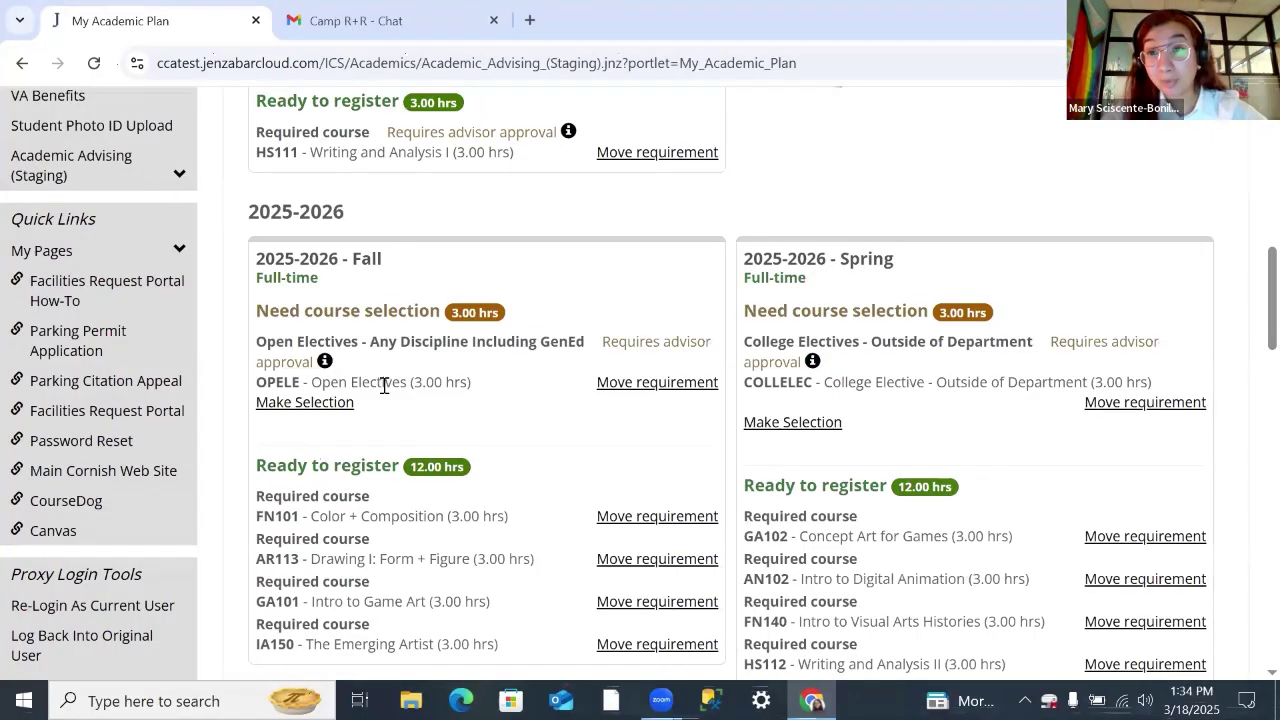
triple_click(383, 385)
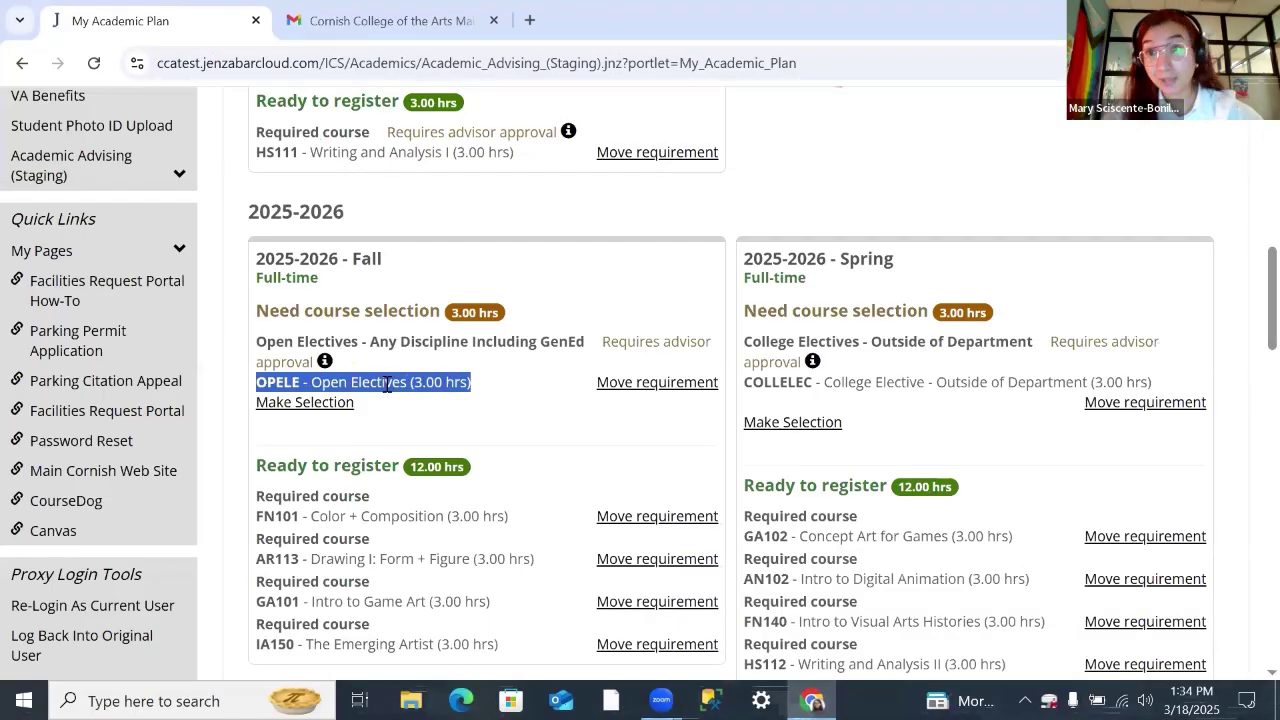
left_click(387, 384)
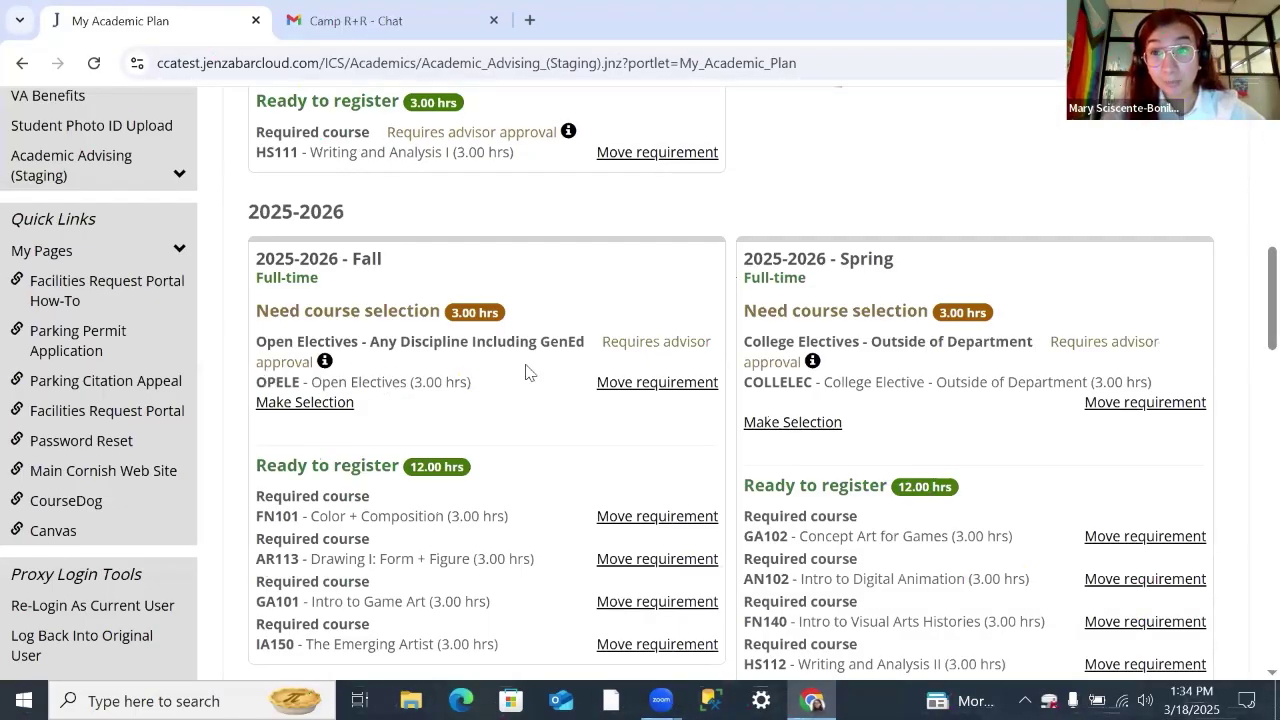
scroll(527, 372, "up", 6)
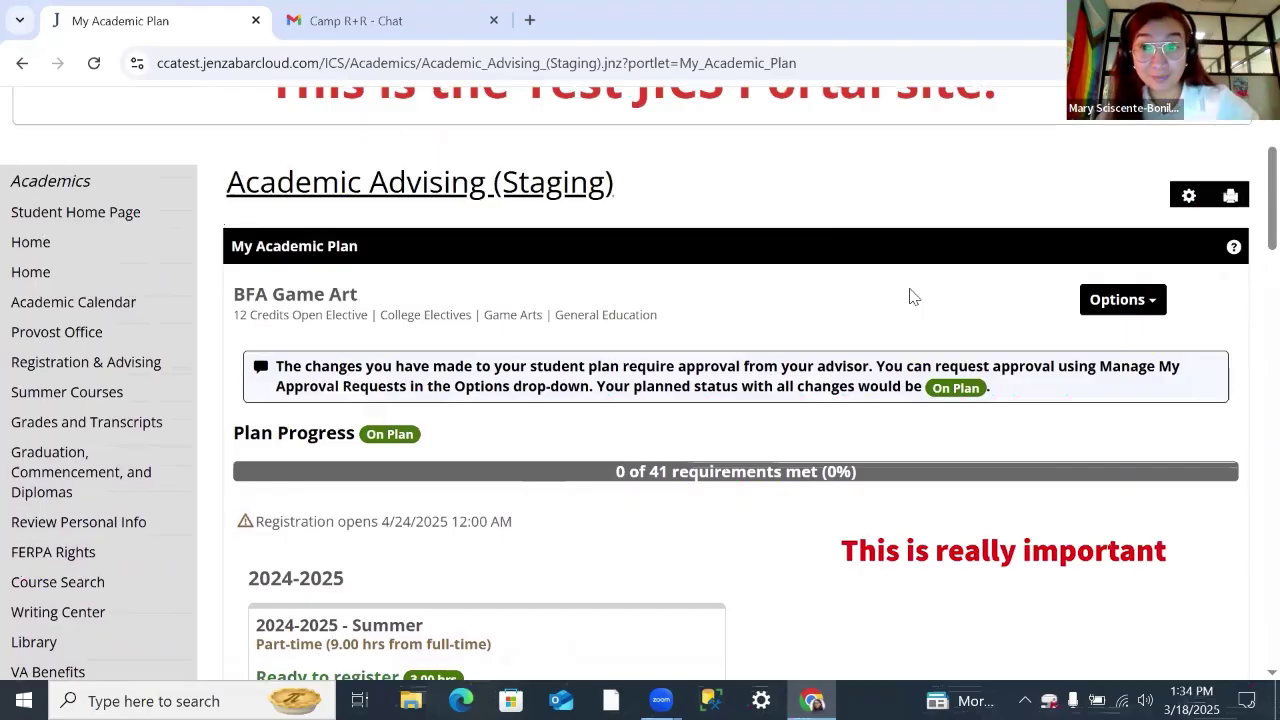
scroll(913, 296, "down", 3)
scroll(913, 296, "up", 2)
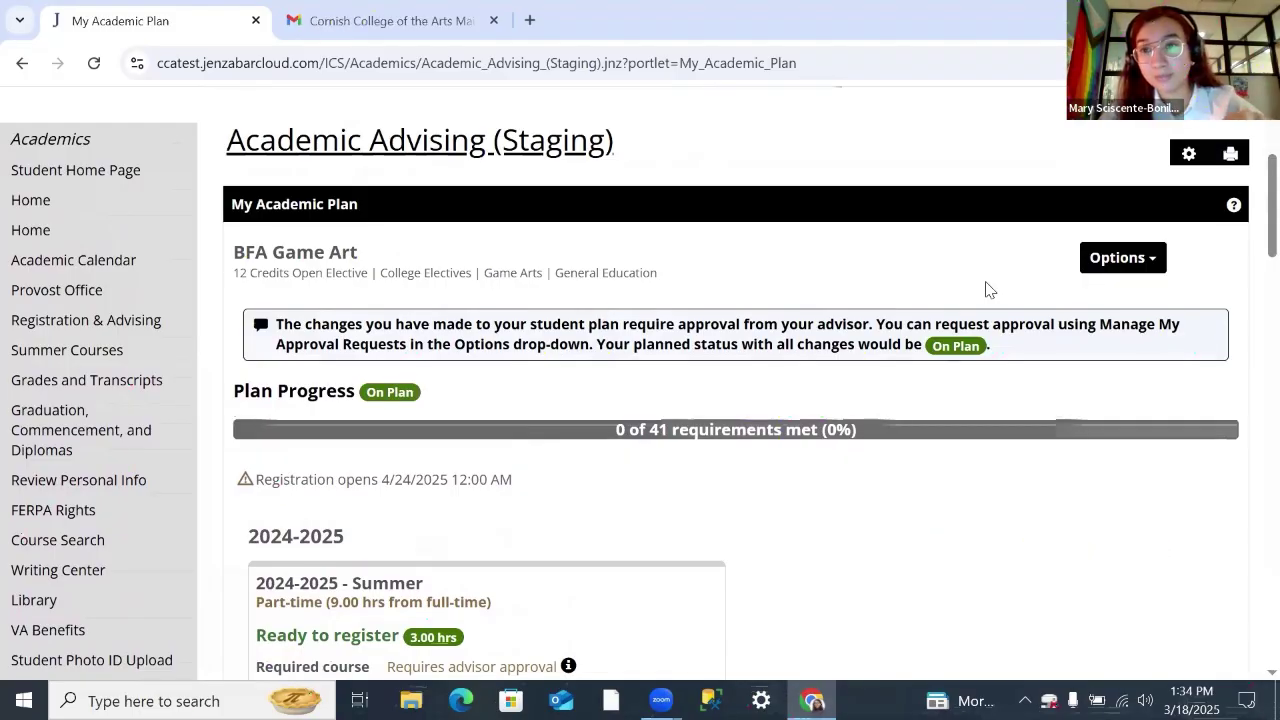
scroll(988, 290, "down", 3)
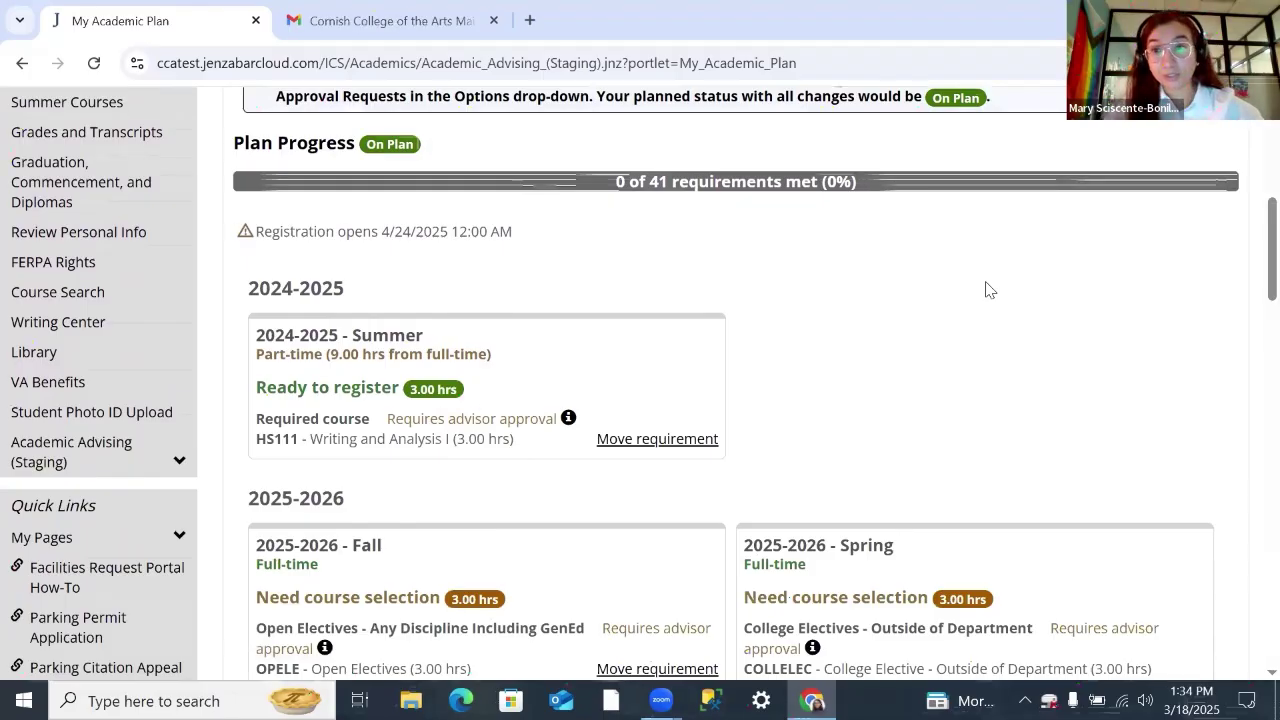
scroll(988, 290, "up", 2)
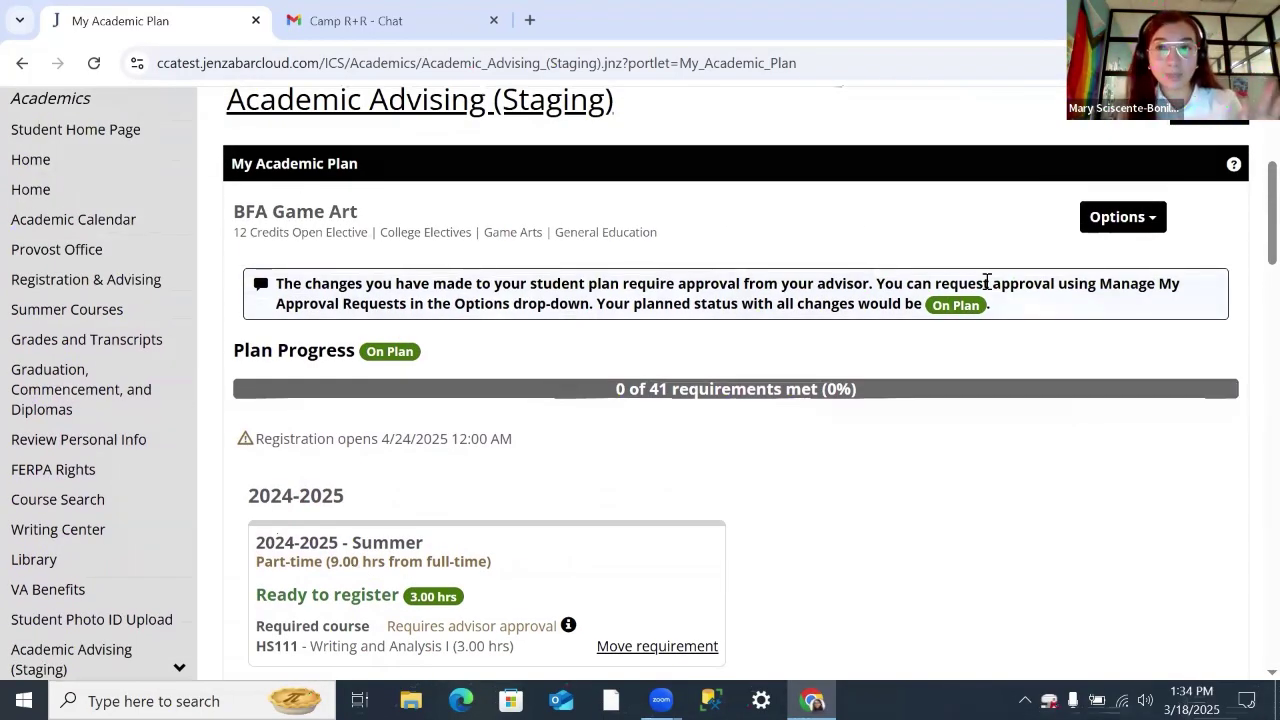
scroll(987, 285, "up", 2)
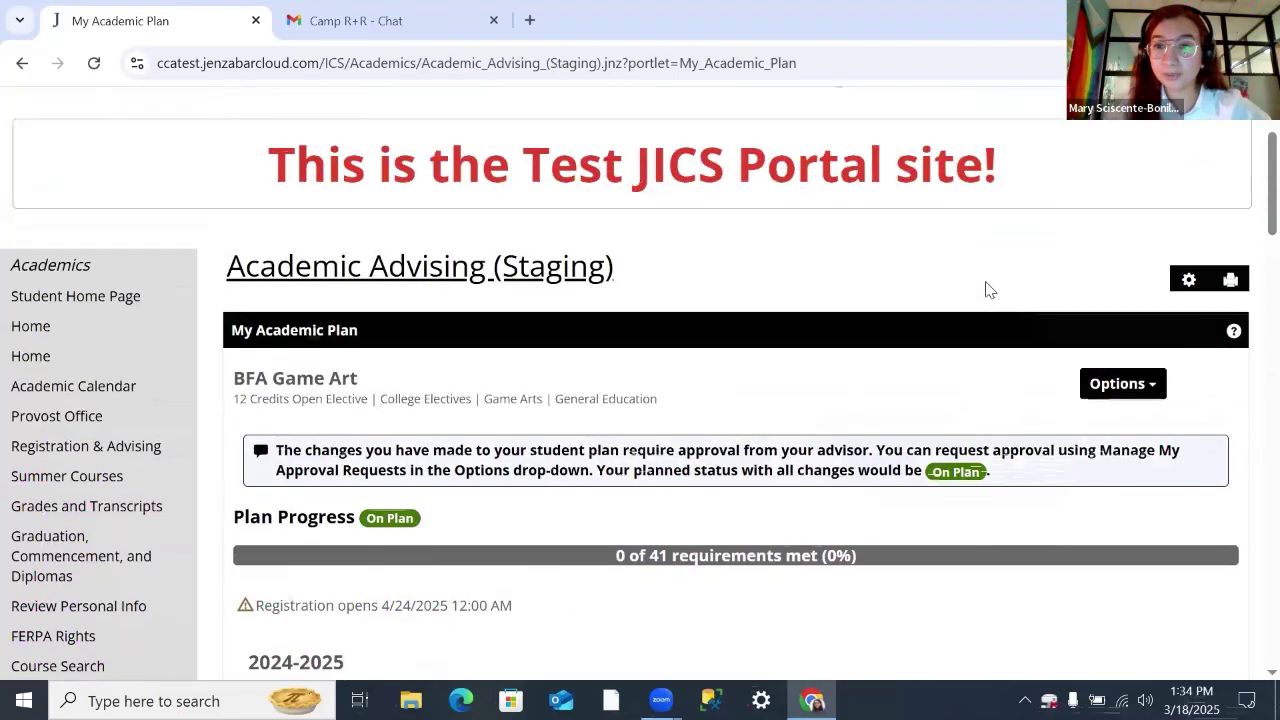
Request advisor approval for all plan changes and check the approval status of HS111 in 2024-2025 - Summer.
left_click(1117, 397)
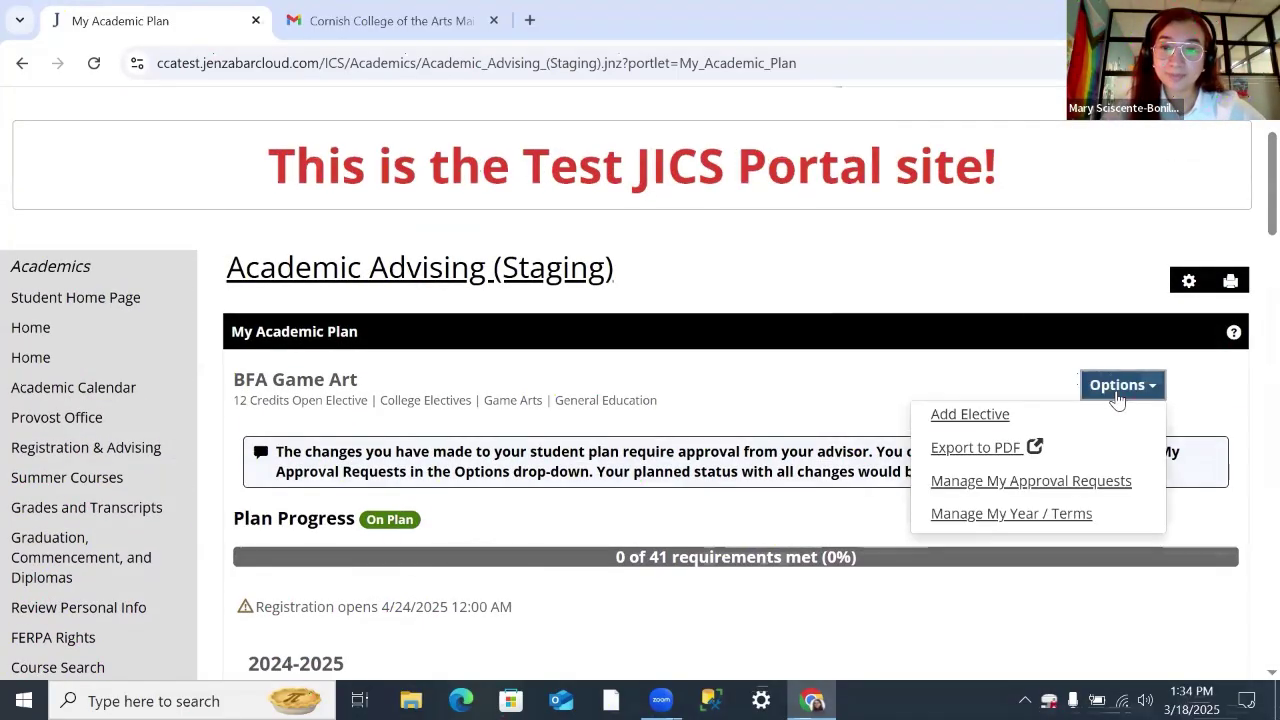
left_click(1062, 483)
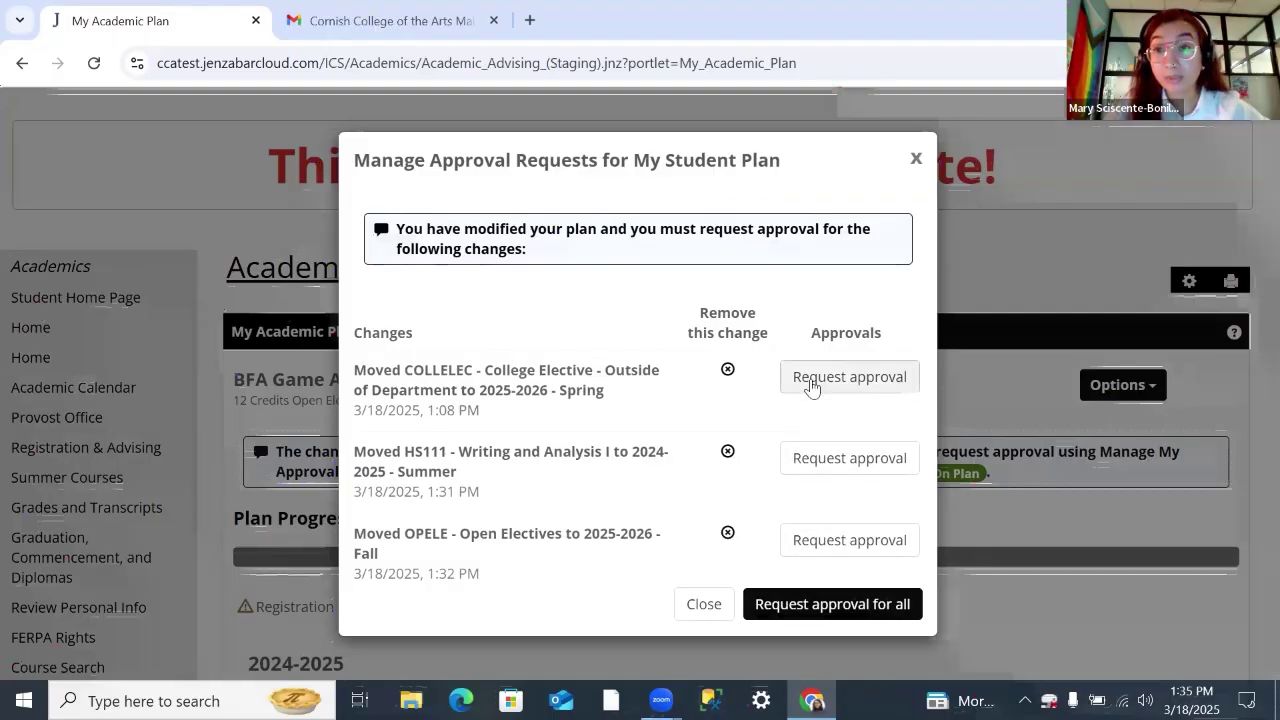
left_click(880, 603)
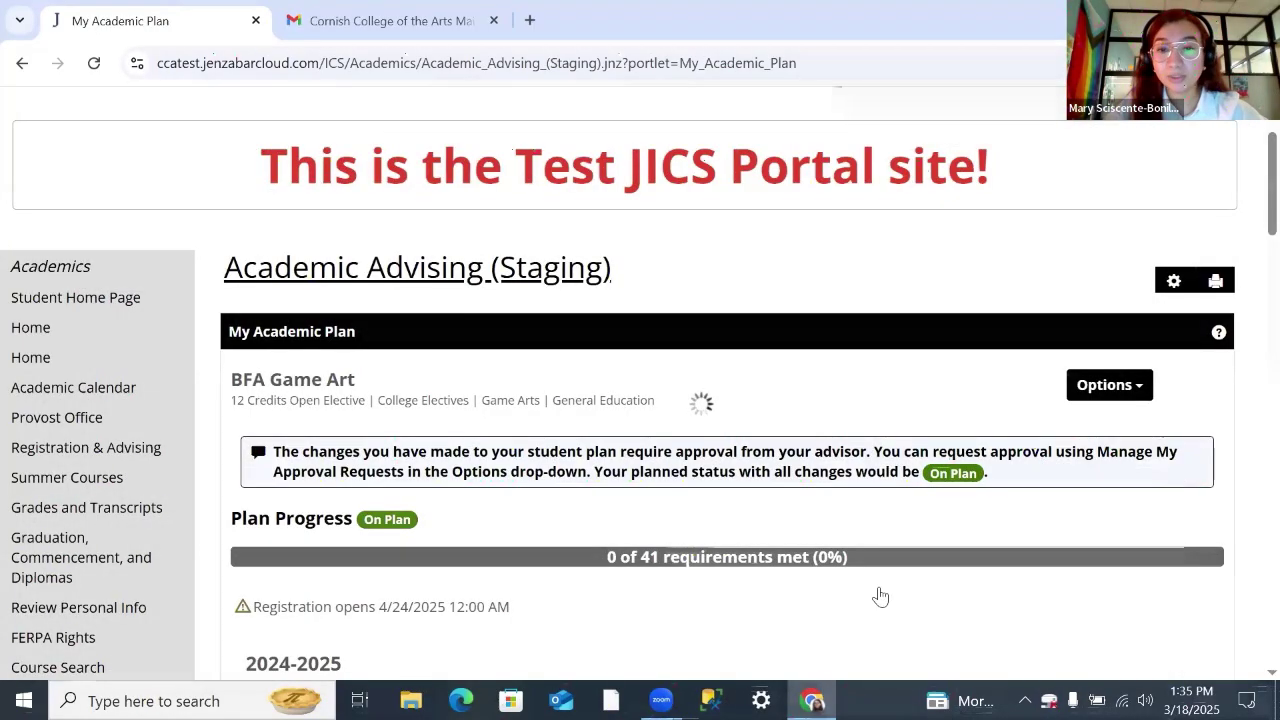
scroll(880, 597, "down", 5)
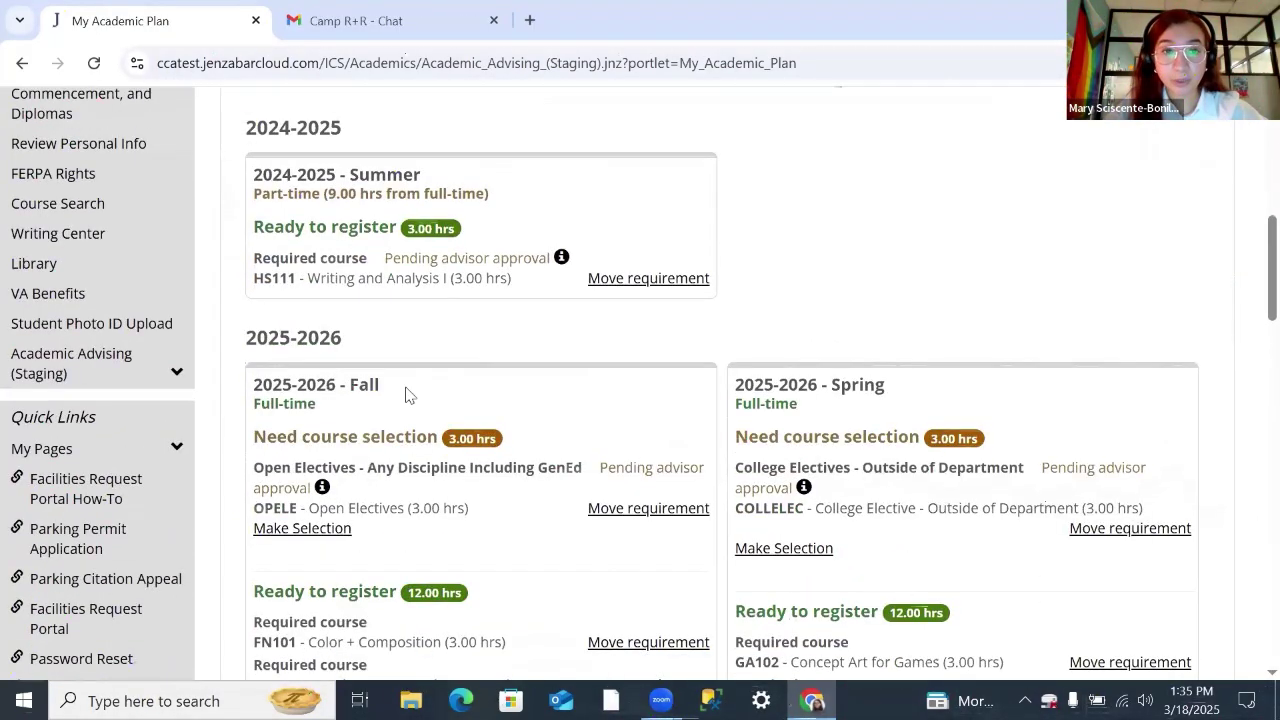
triple_click(401, 265)
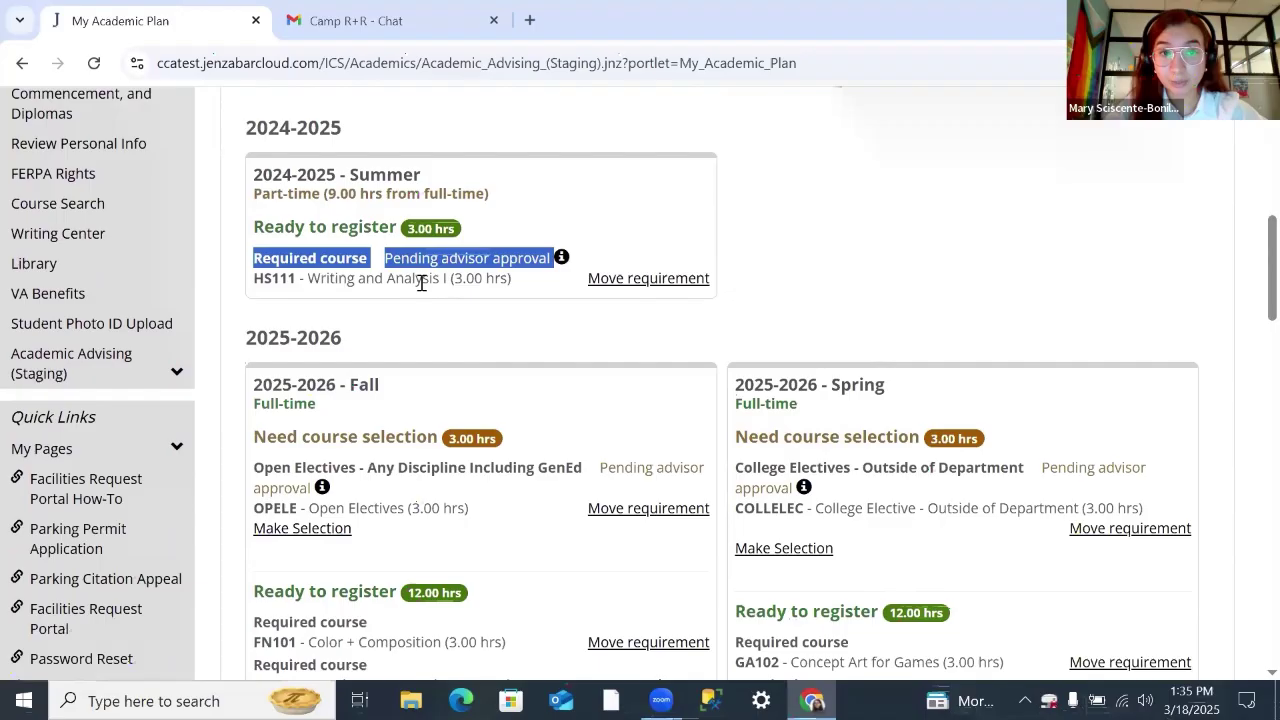
left_click(421, 283)
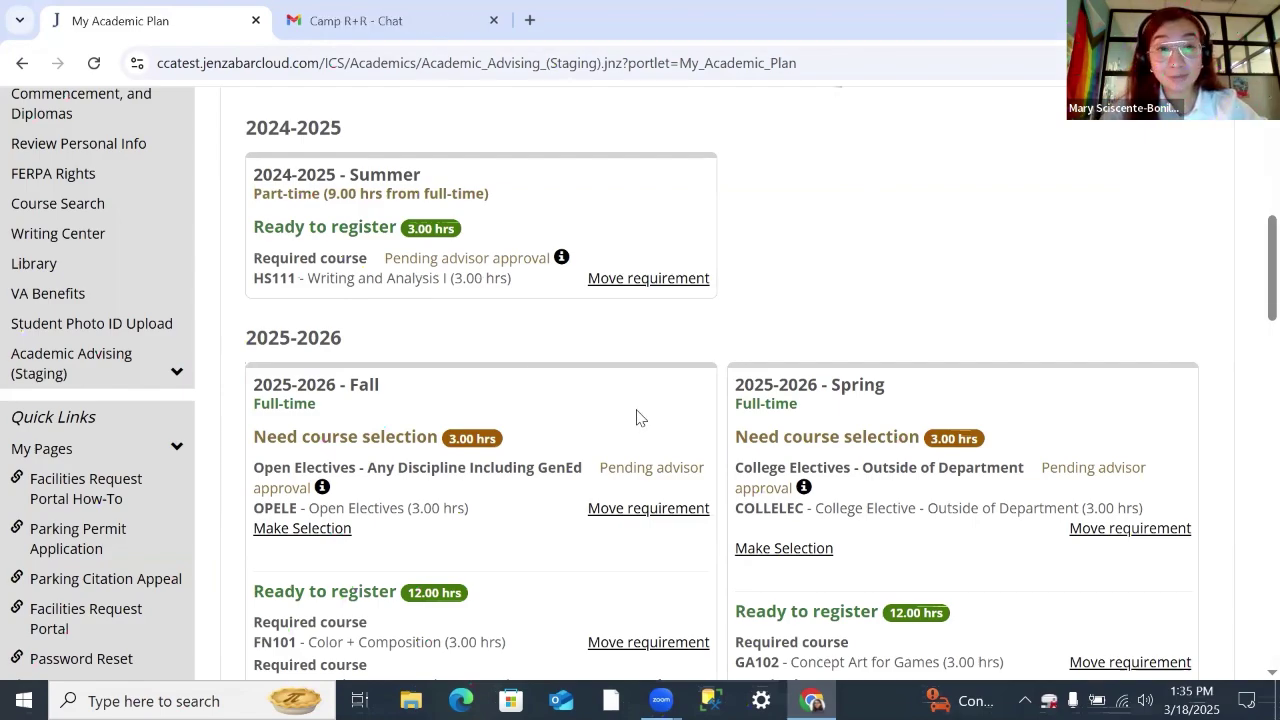
Select HS221 - Taxidermy for the General Education Sciences Requirement in 2026-2027 - Spring.
scroll(634, 417, "down", 3)
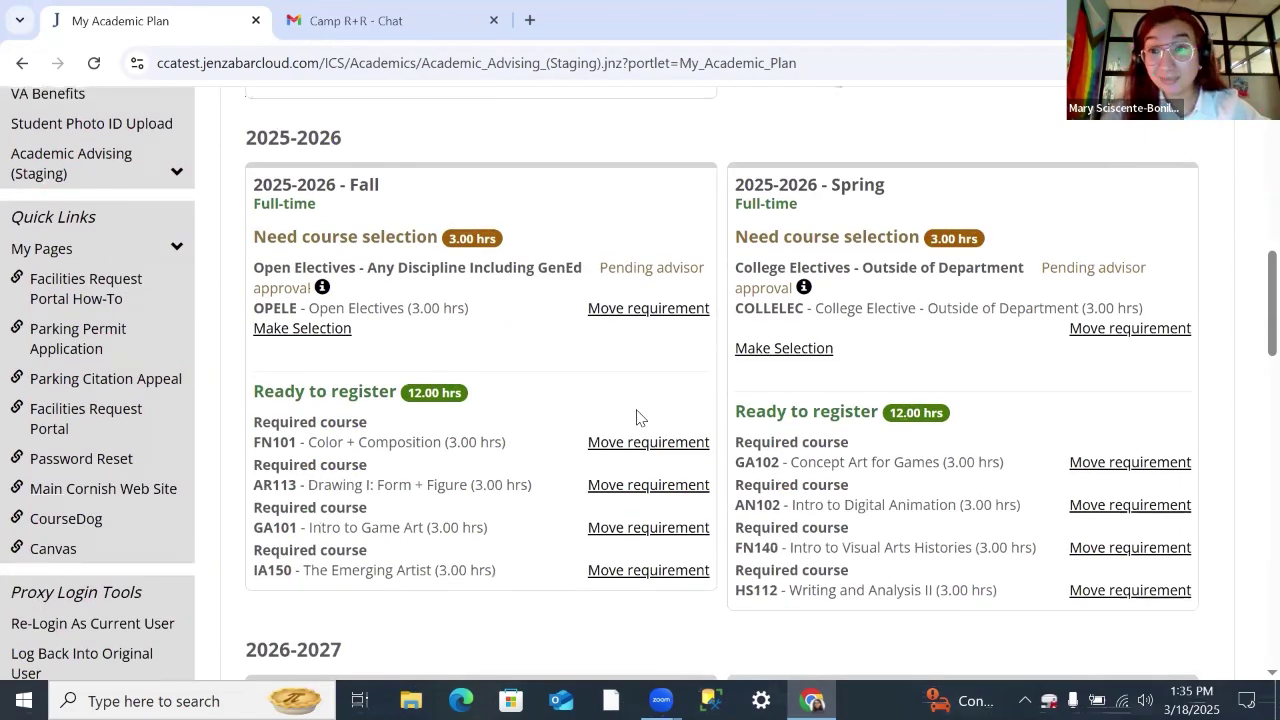
scroll(636, 417, "down", 1)
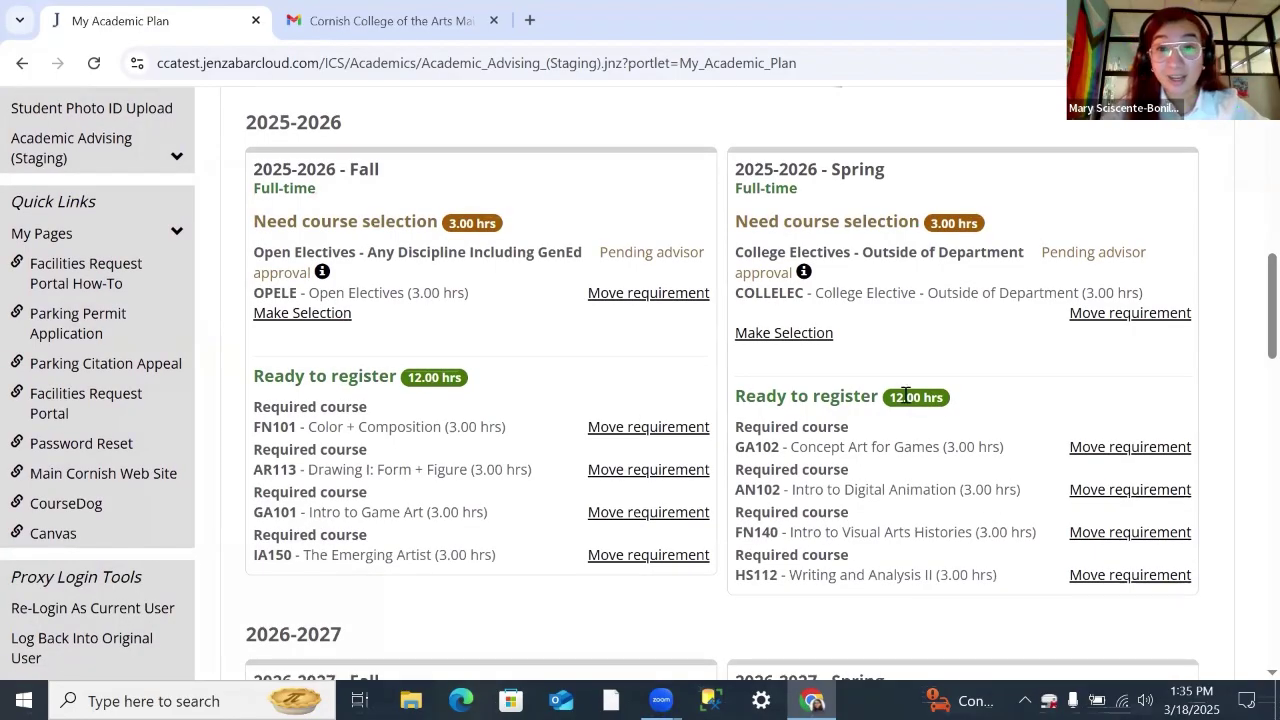
scroll(343, 381, "down", 3)
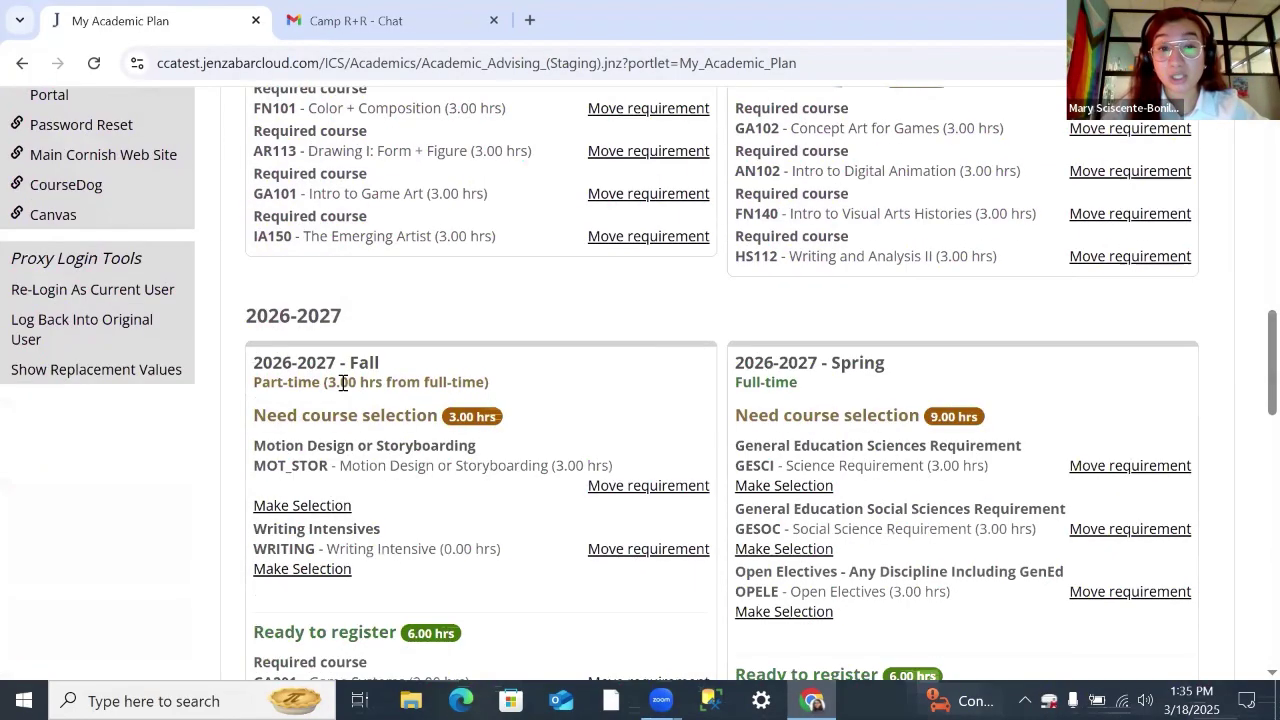
scroll(343, 381, "down", 2)
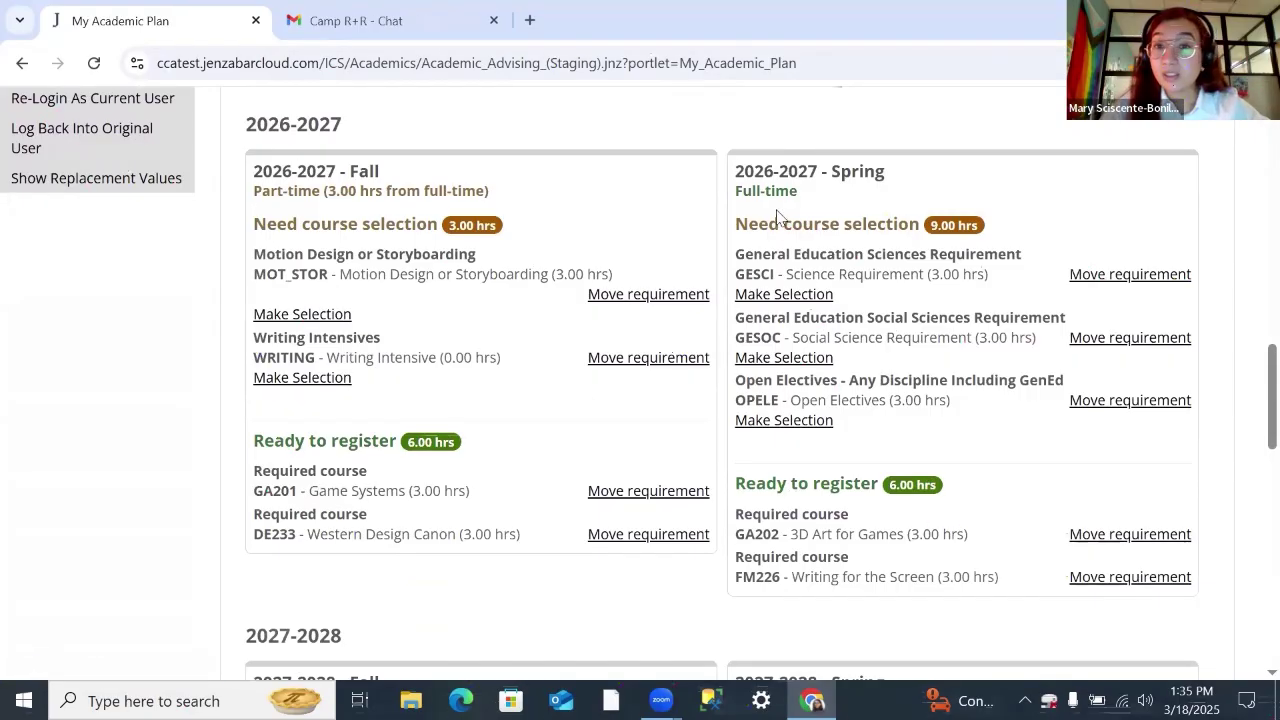
scroll(780, 262, "up", 1)
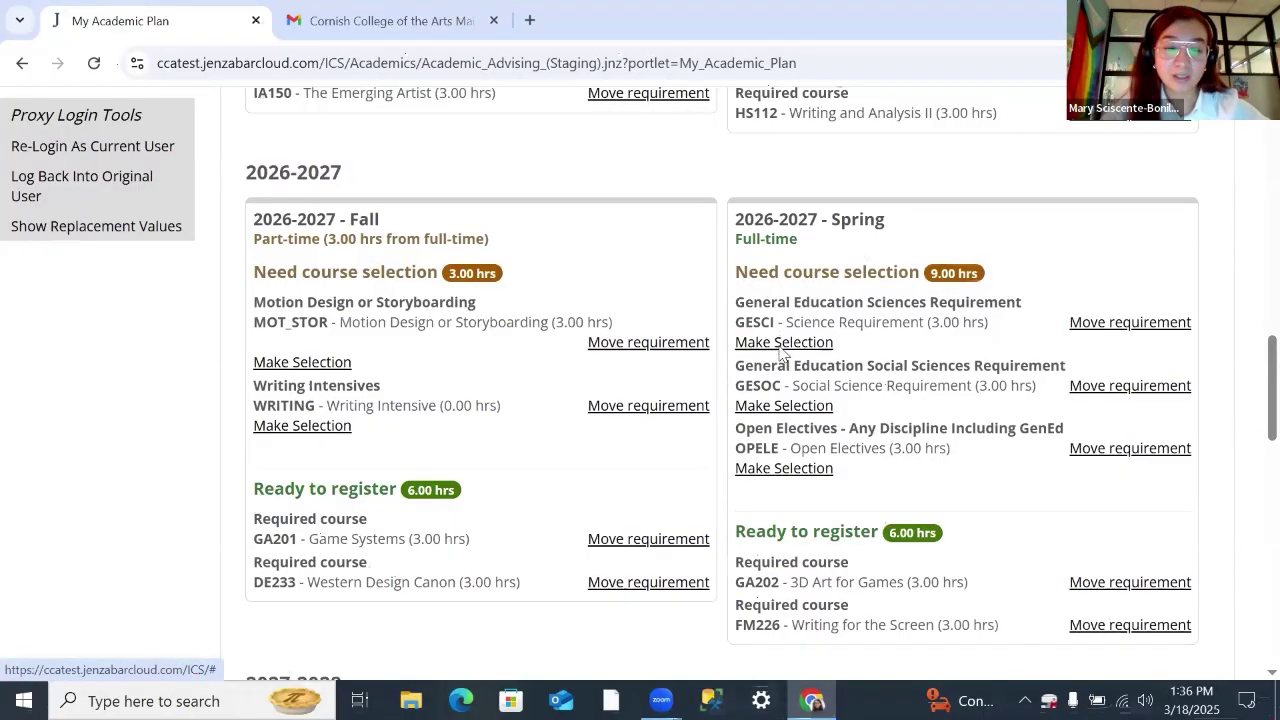
left_click(782, 343)
scroll(843, 355, "down", 3)
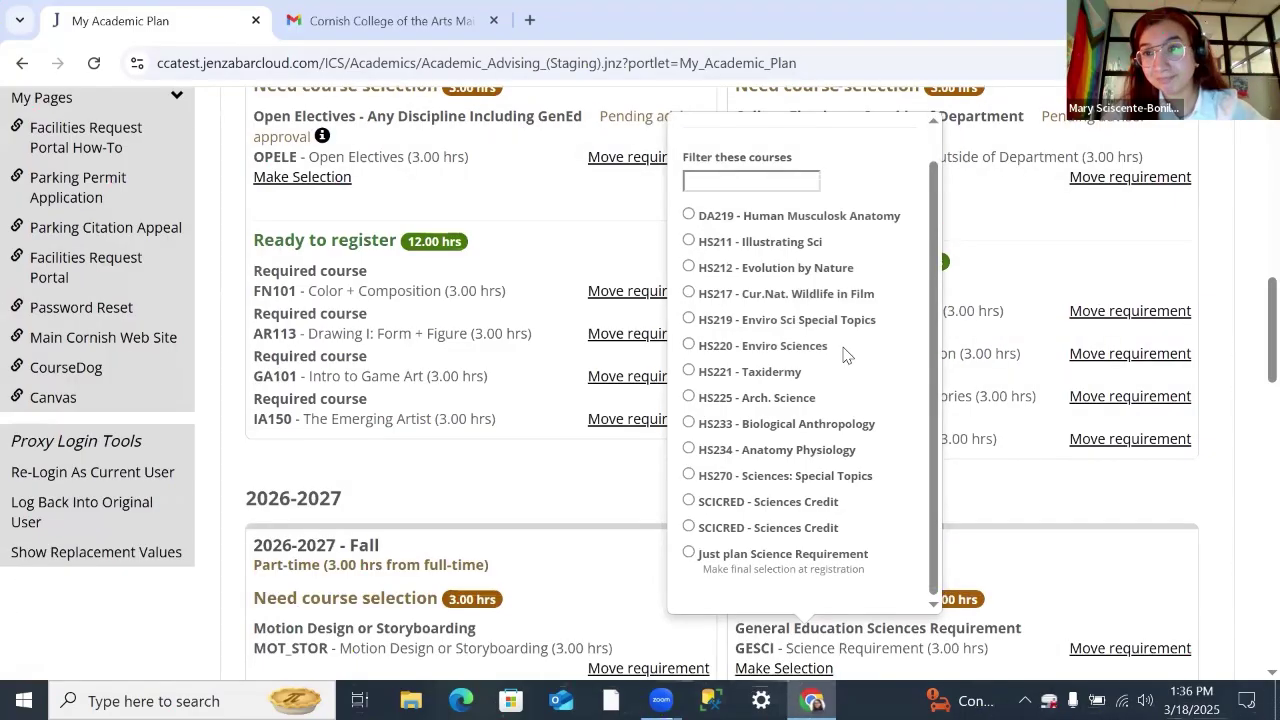
left_click(733, 371)
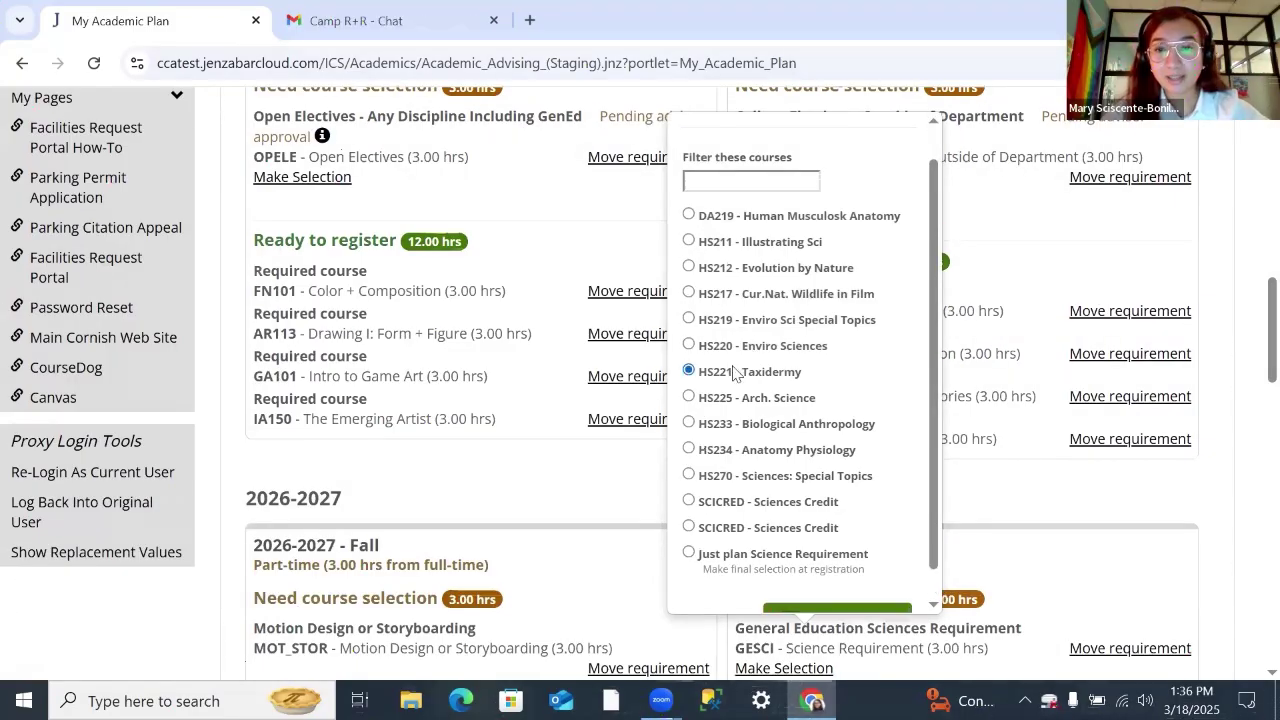
left_click(848, 586)
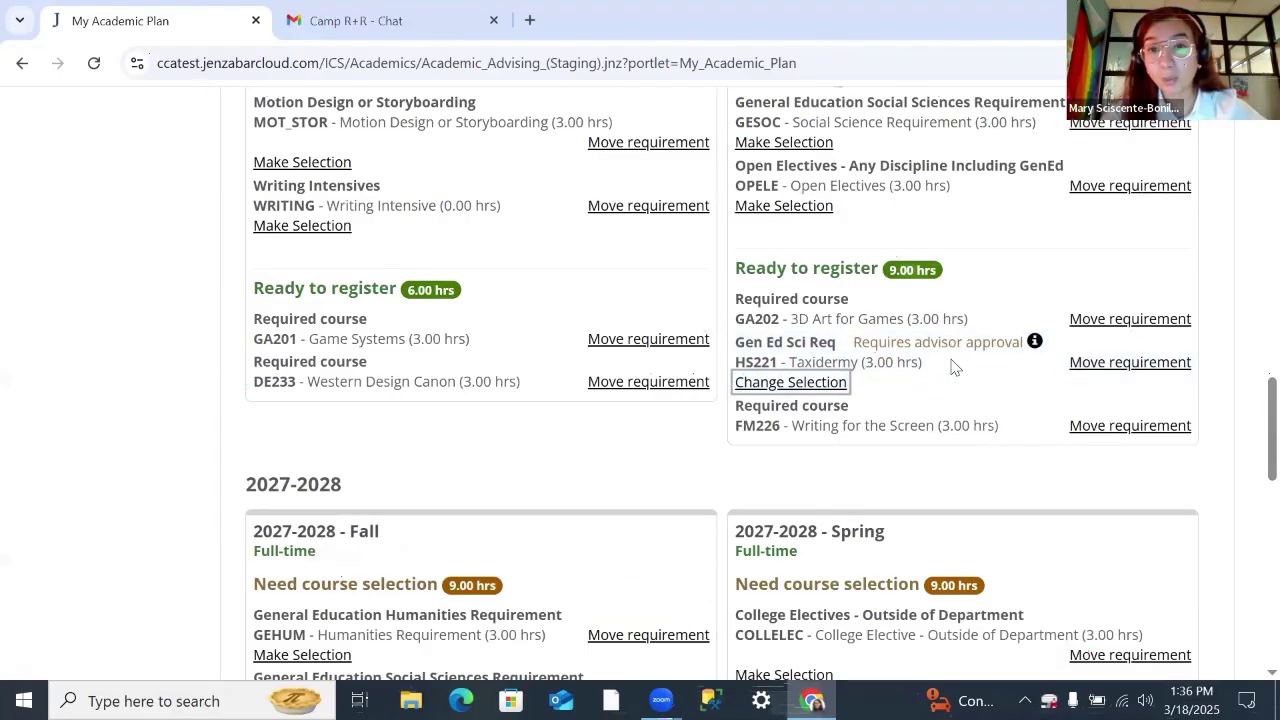
Review the approval status of the 2024-2025 - Summer and 2025-2026 requirements.
scroll(952, 362, "up", 1)
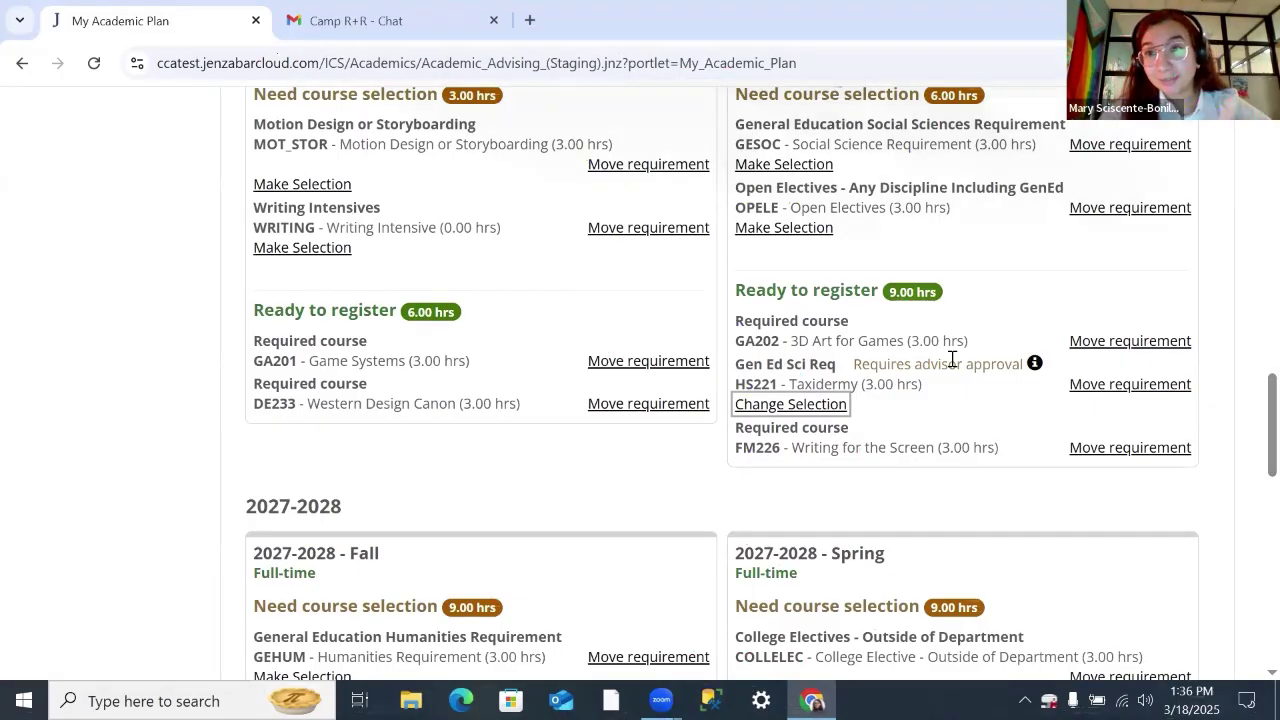
scroll(952, 360, "up", 10)
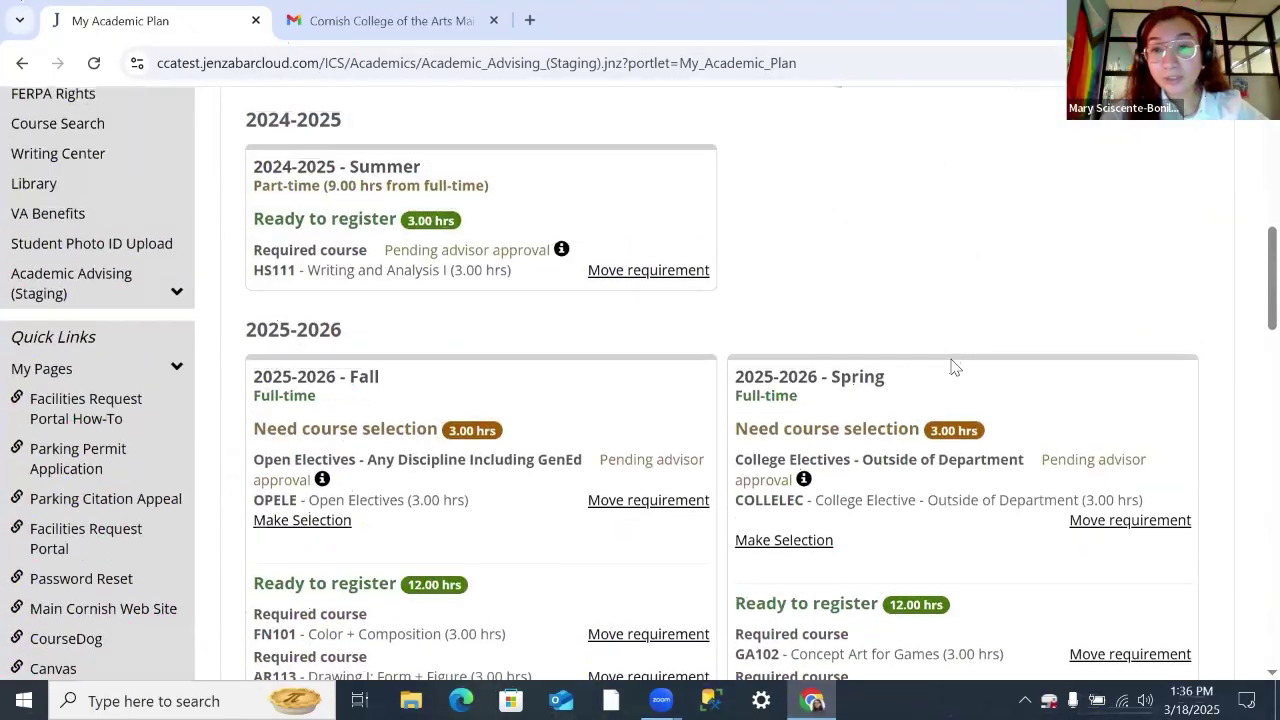
scroll(949, 404, "up", 1)
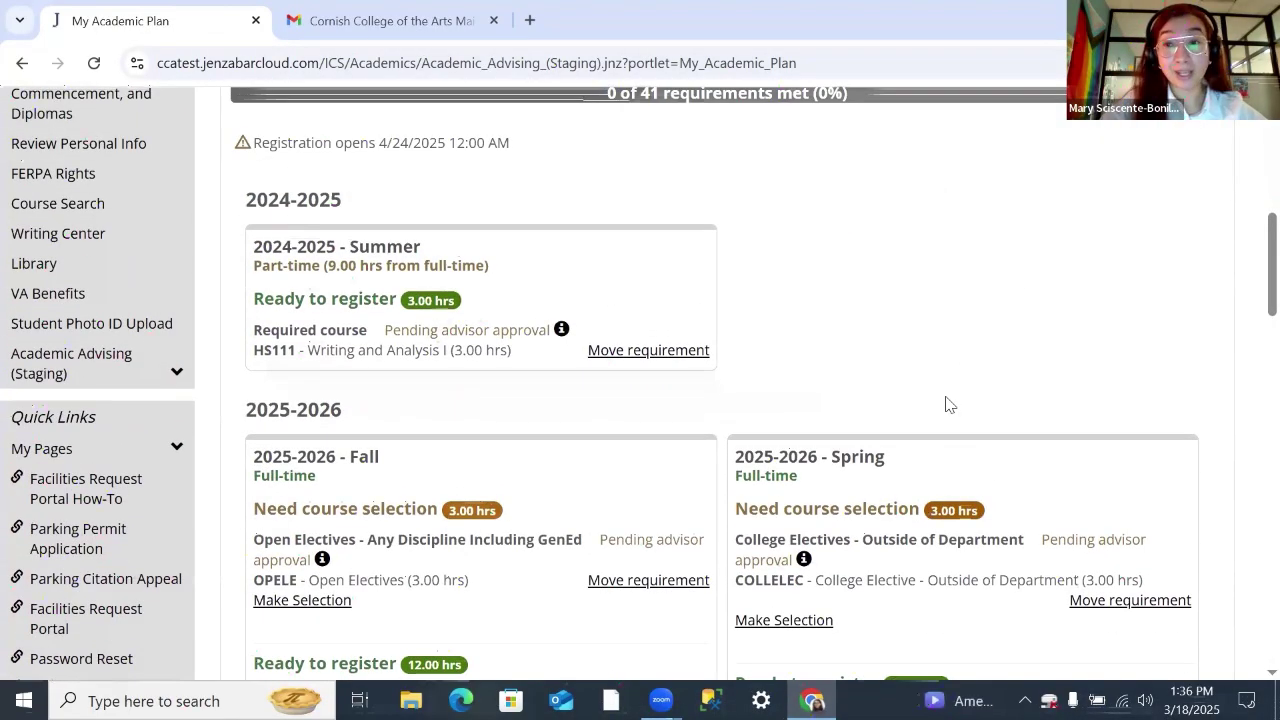